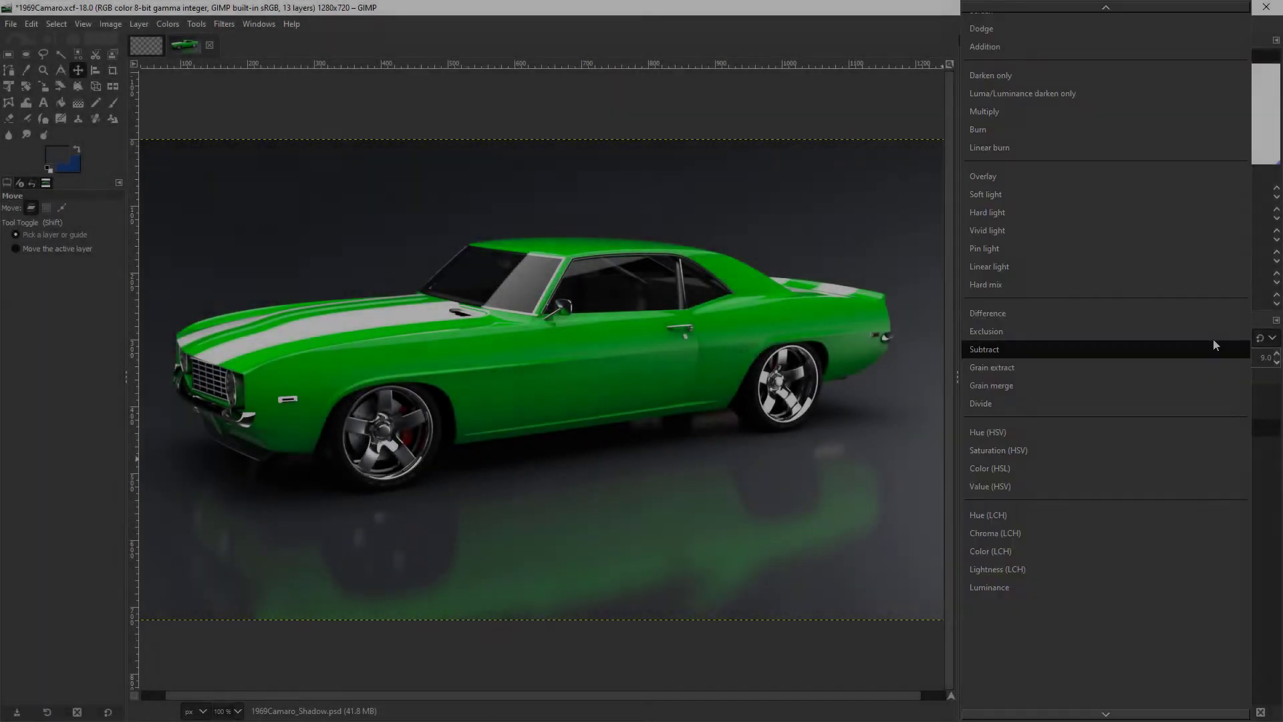
# - Blend the Shadow layer with Subtract at about 71.6% opacity, then hide it to compare
pyautogui.click(1214, 345)
pyautogui.moveTo(1069, 354); pyautogui.dragTo(1123, 349)
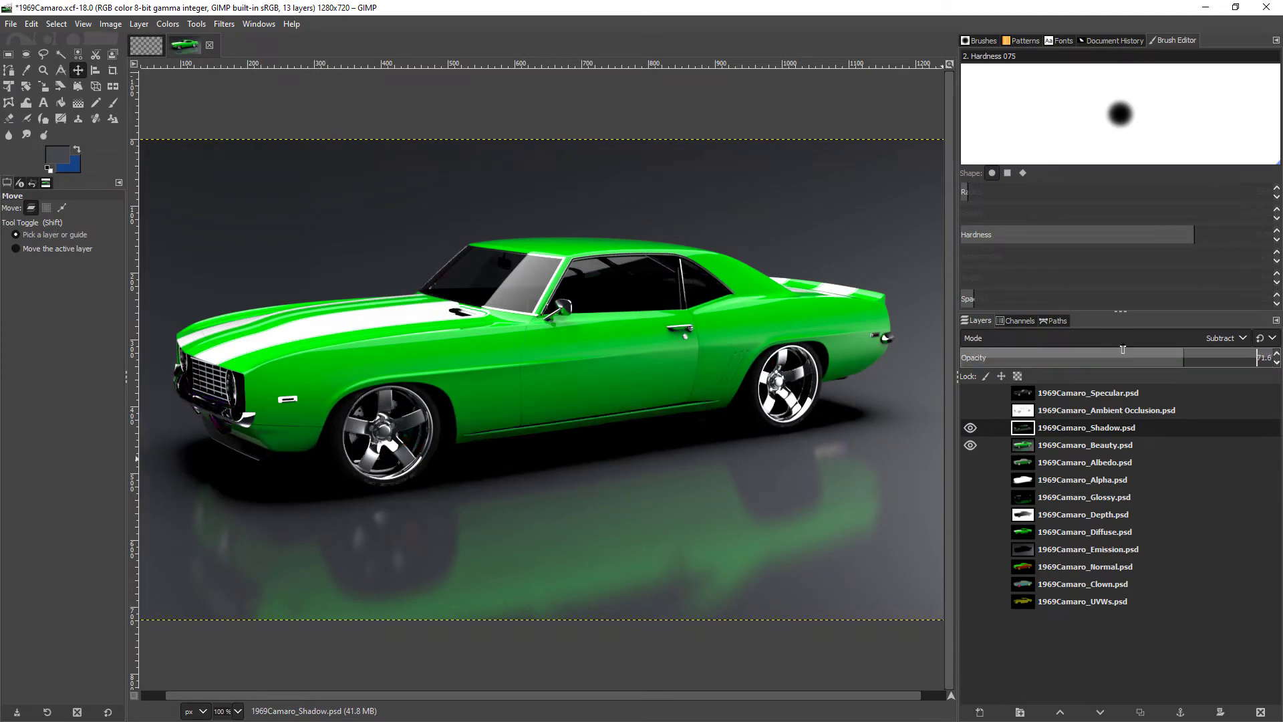
pyautogui.click(970, 428)
# - Show the Multiply Ambient Occlusion layer and lower its opacity to 25
pyautogui.click(1111, 411)
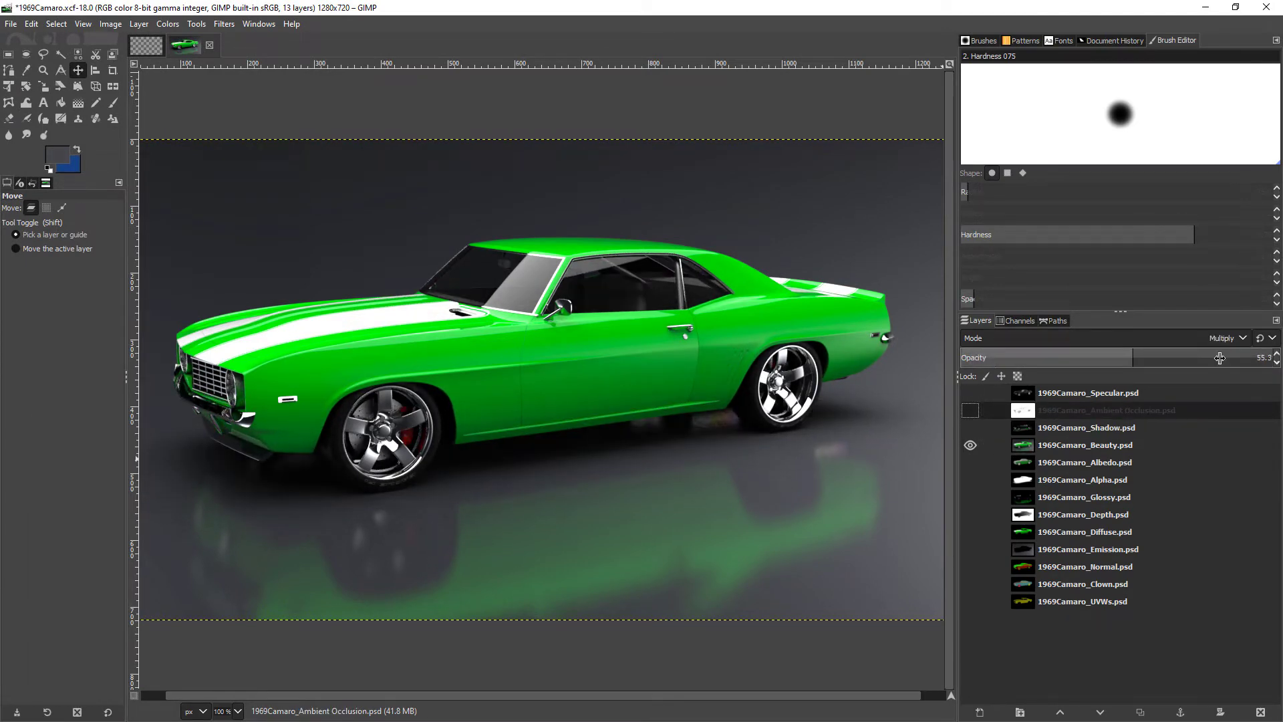
pyautogui.click(970, 410)
pyautogui.moveTo(1102, 356); pyautogui.dragTo(1051, 356)
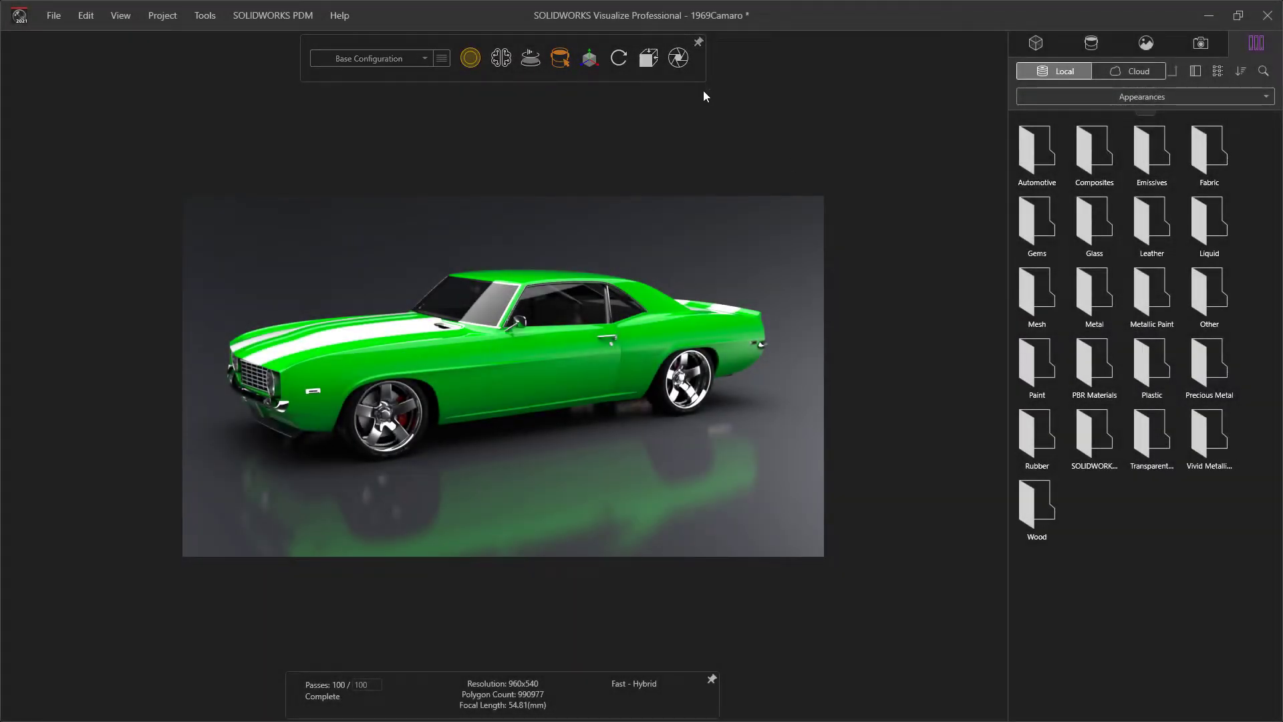
# - Bring up Output Tools for the 1969Camaro render and expand its Render Layers list
pyautogui.click(678, 58)
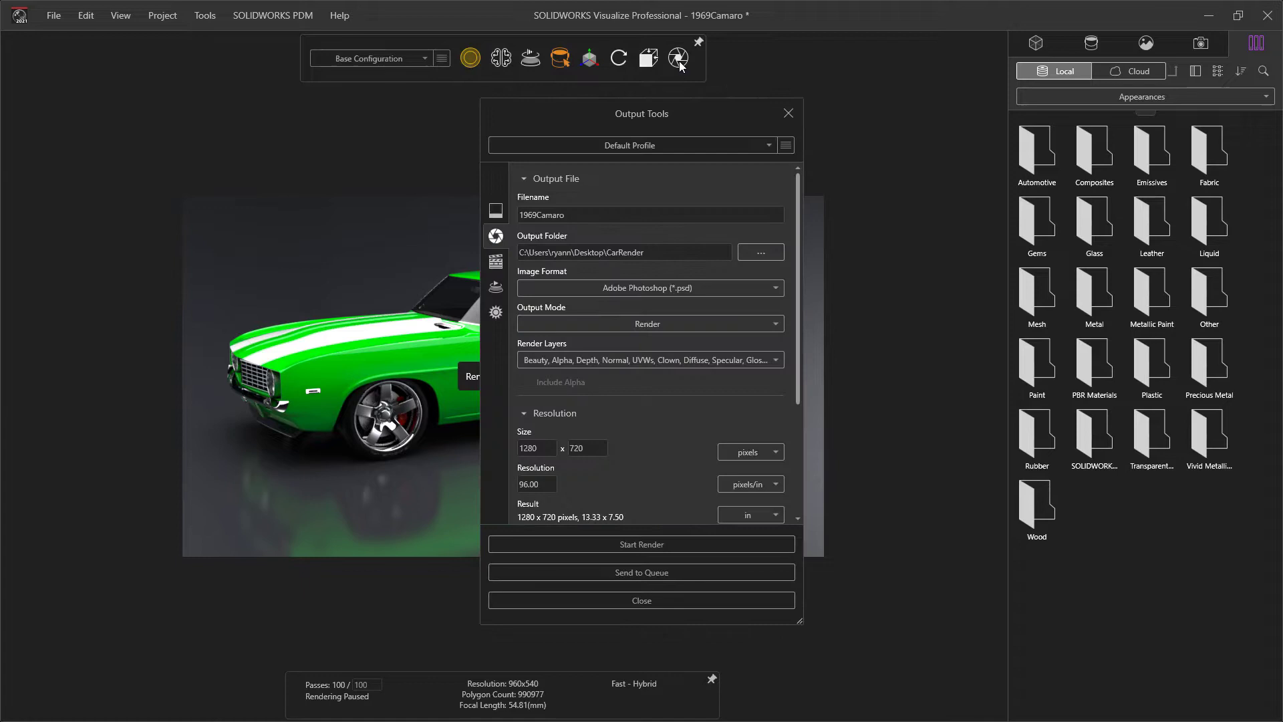
pyautogui.moveTo(696, 115); pyautogui.dragTo(634, 94)
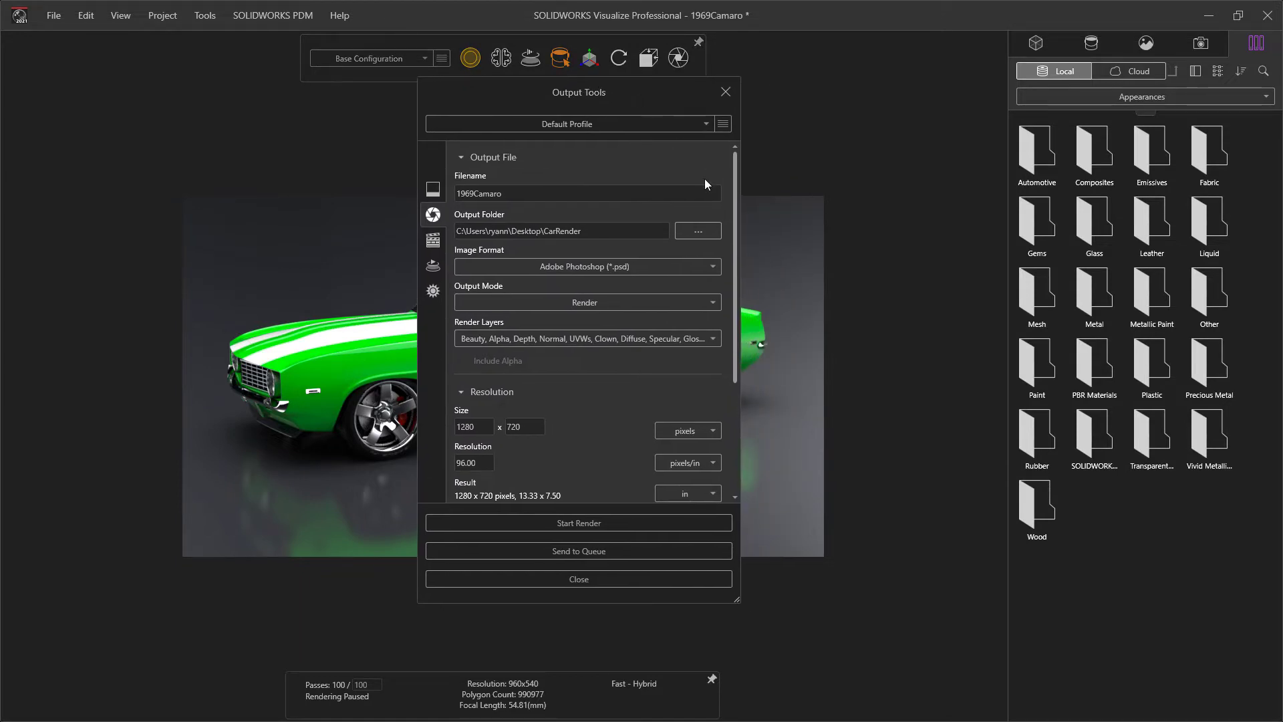
pyautogui.click(706, 345)
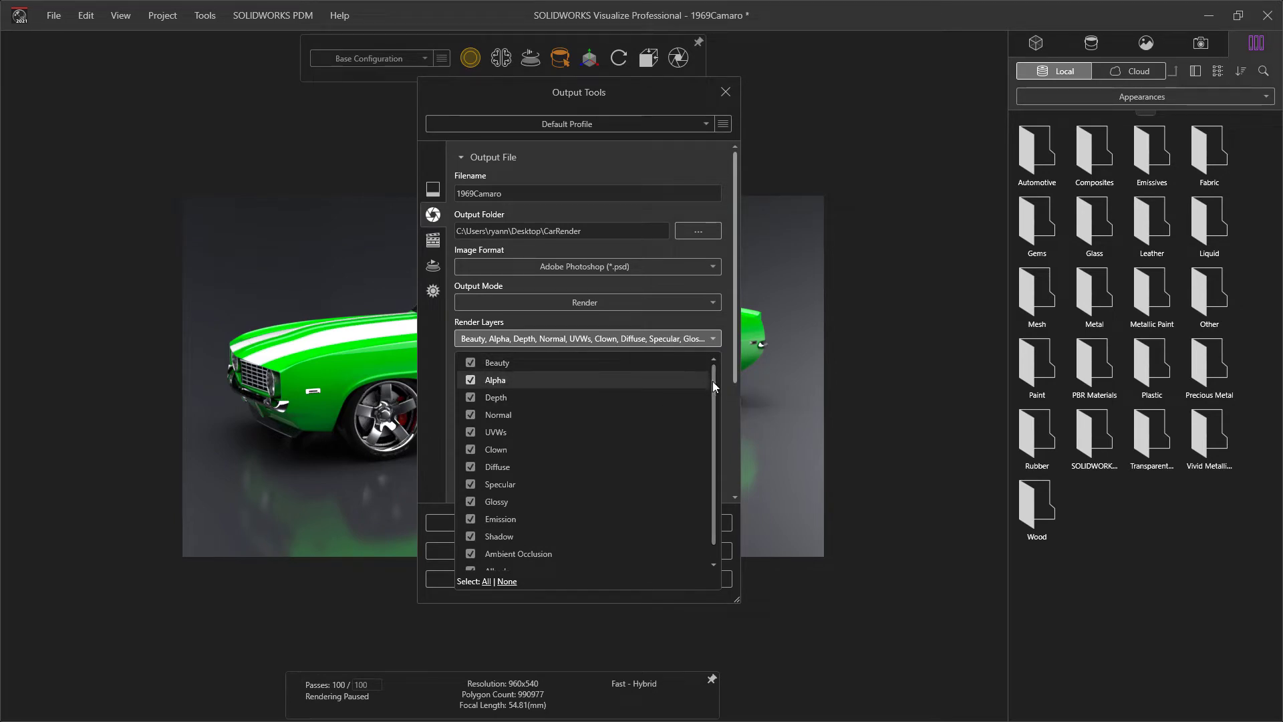
pyautogui.moveTo(712, 381)
pyautogui.mouseDown()
pyautogui.moveTo(716, 408)
pyautogui.moveTo(712, 373)
pyautogui.mouseUp()
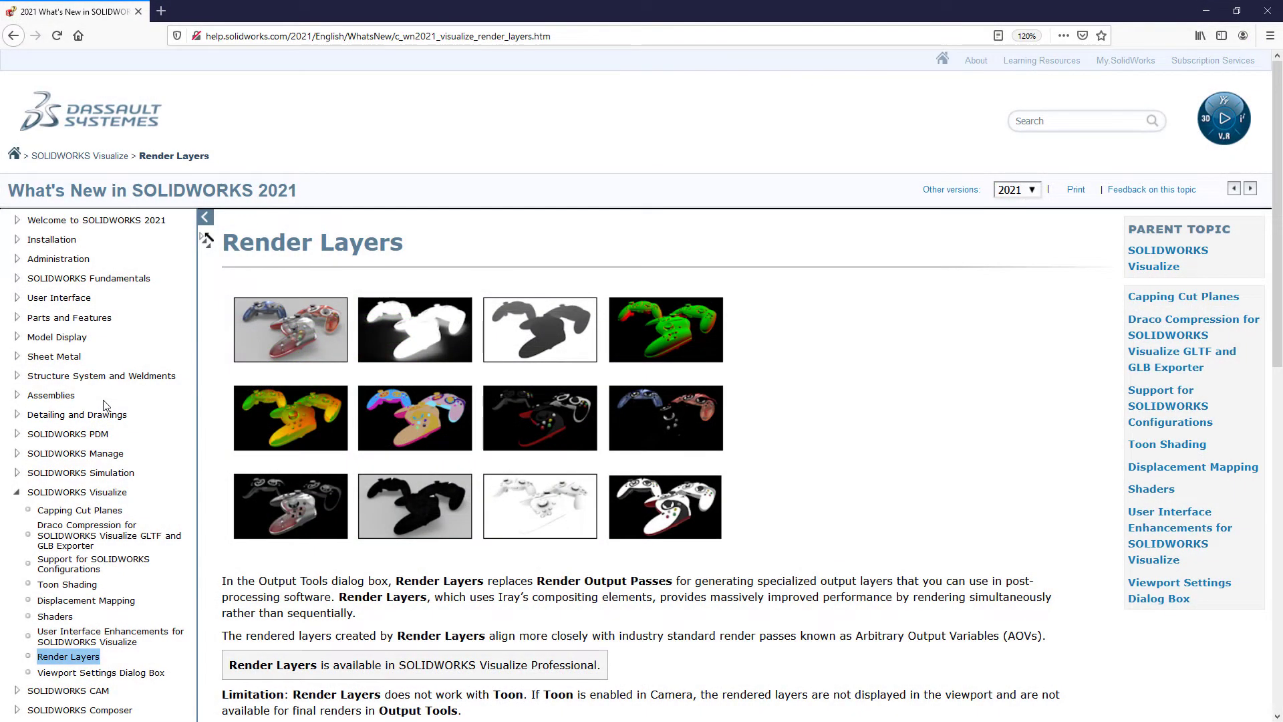
# - Scroll the Render Layers help page down to the table of layers and render modes
pyautogui.scroll(-5, 104, 405)
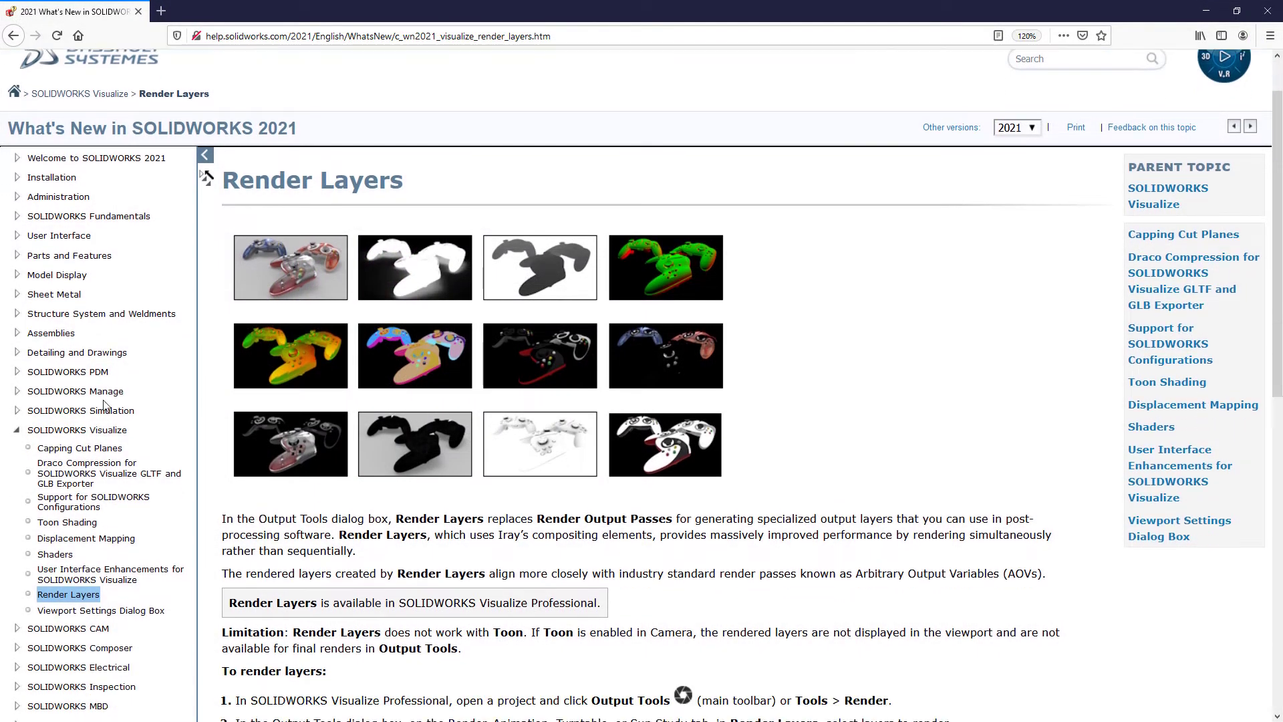
pyautogui.scroll(-5, 105, 401)
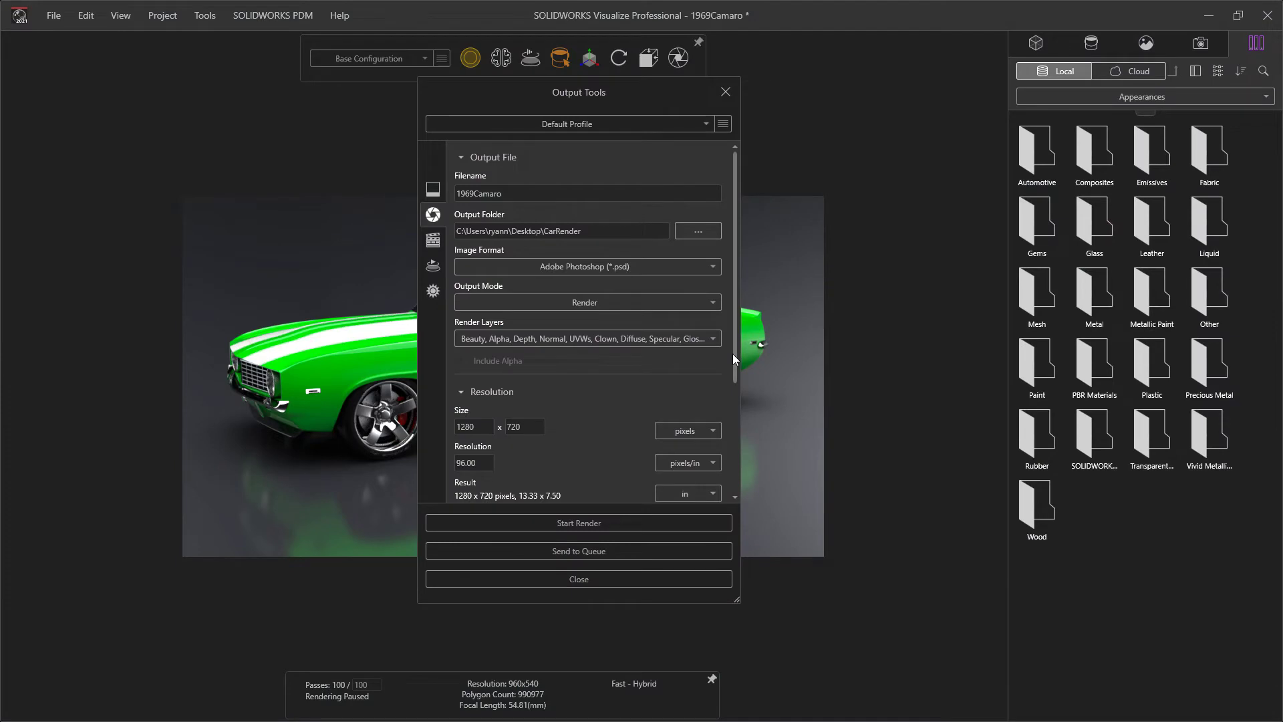
pyautogui.moveTo(732, 354); pyautogui.dragTo(732, 467)
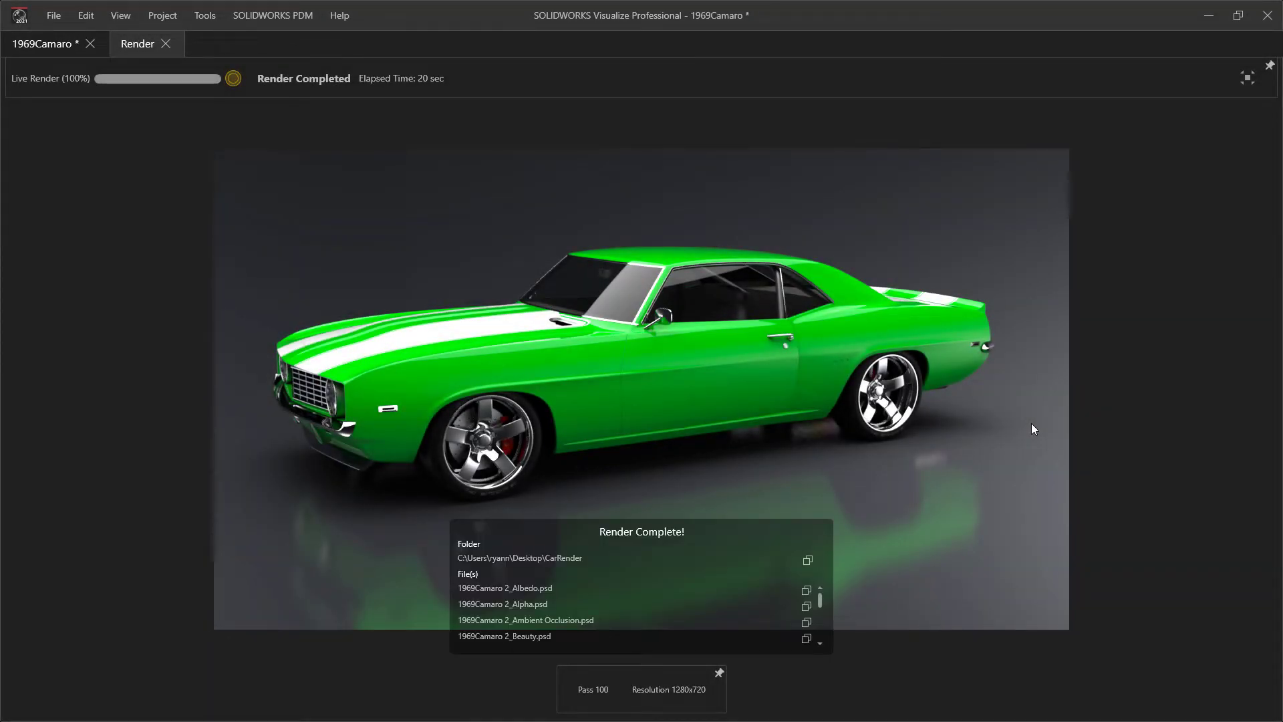
# - Load the thirteen 1969Camaro 2 PSDs from CarRender into GIMP as layers of one image
pyautogui.hotkey('alt', 'Tab')
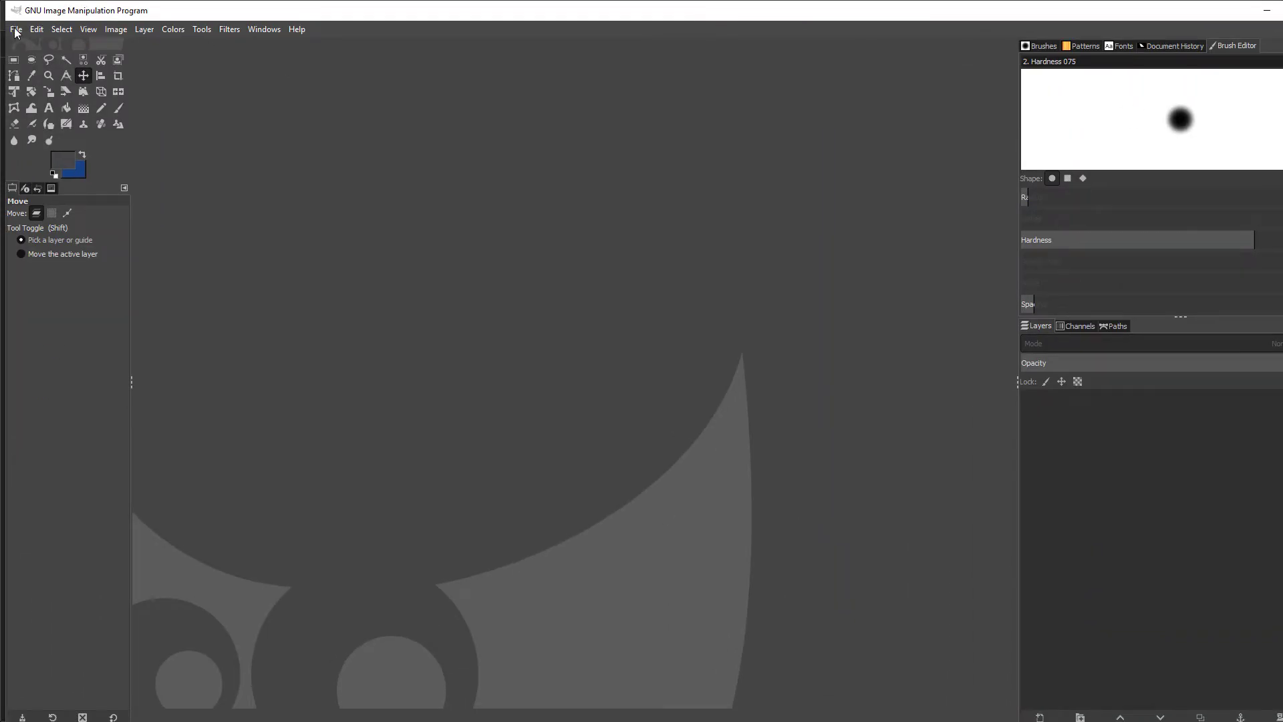
pyautogui.click(16, 30)
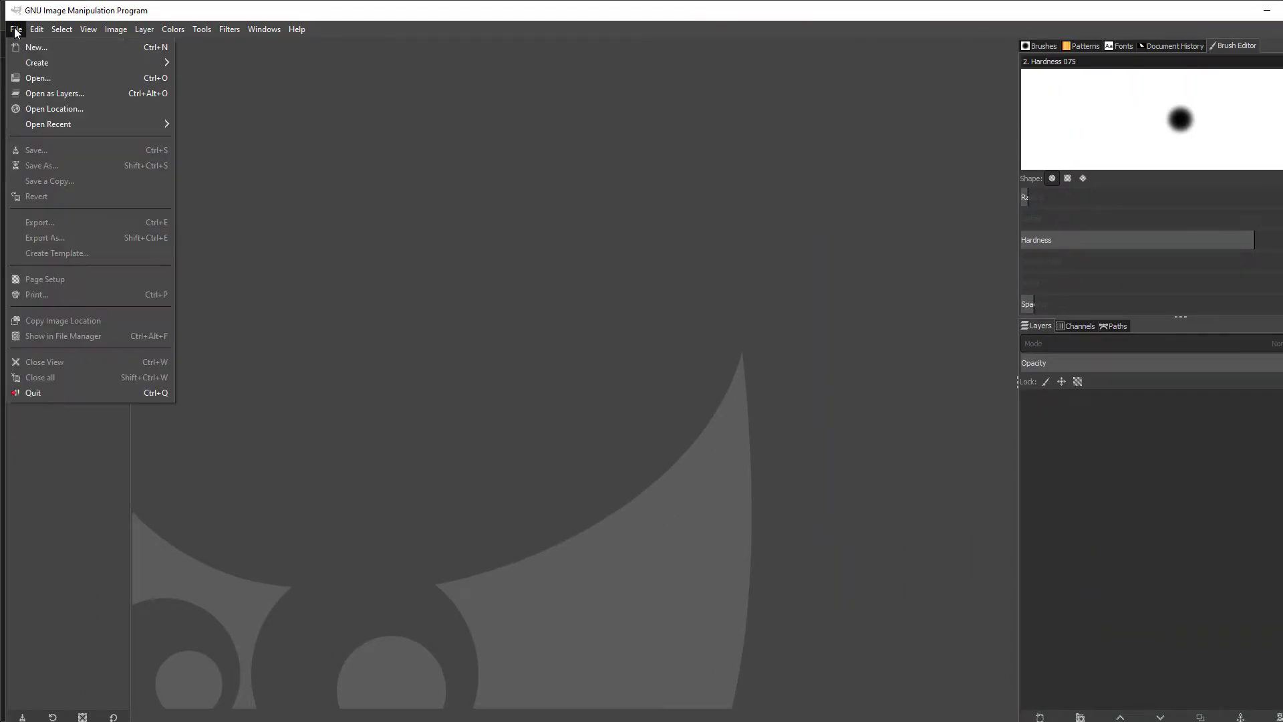
pyautogui.click(46, 93)
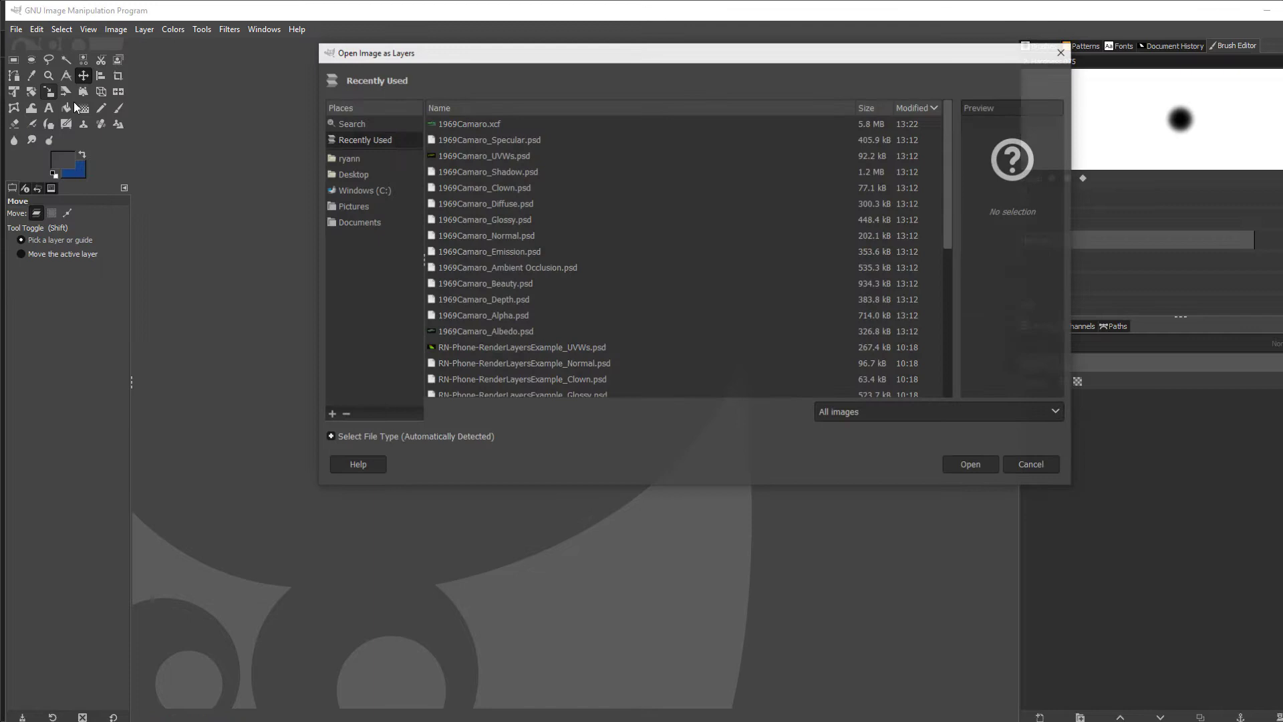
pyautogui.scroll(-5, 591, 261)
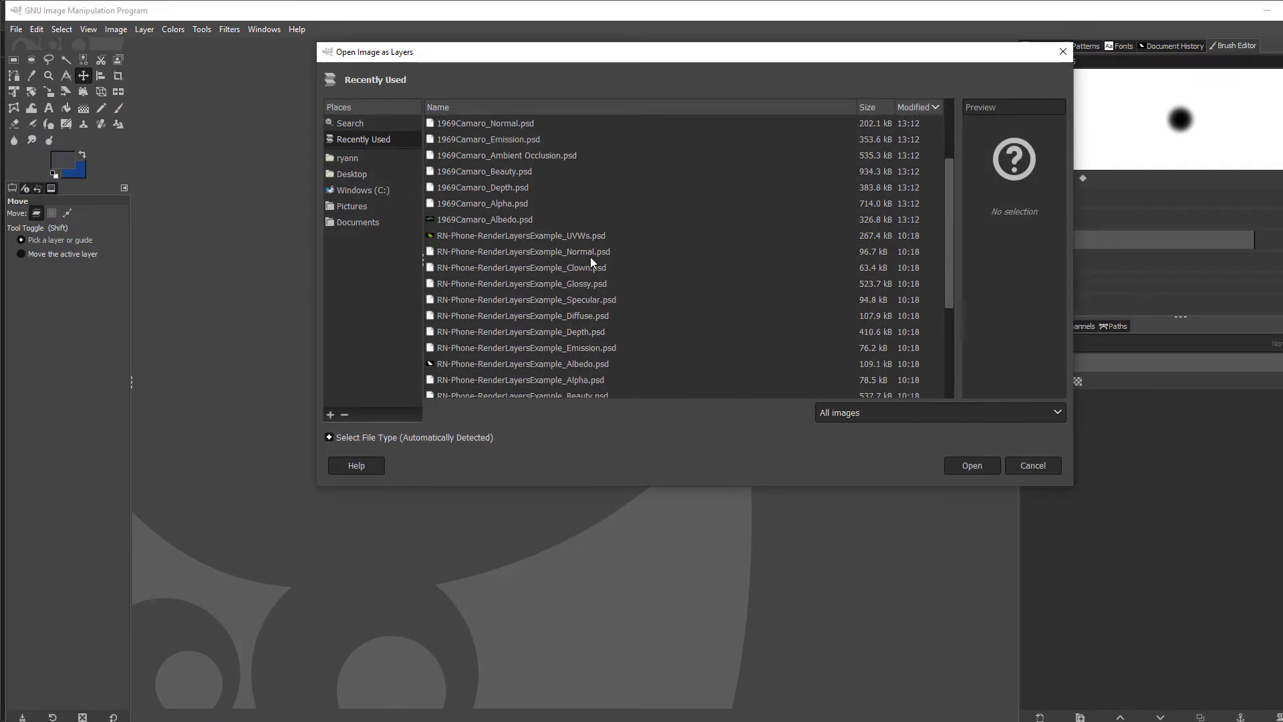
pyautogui.scroll(5, 583, 248)
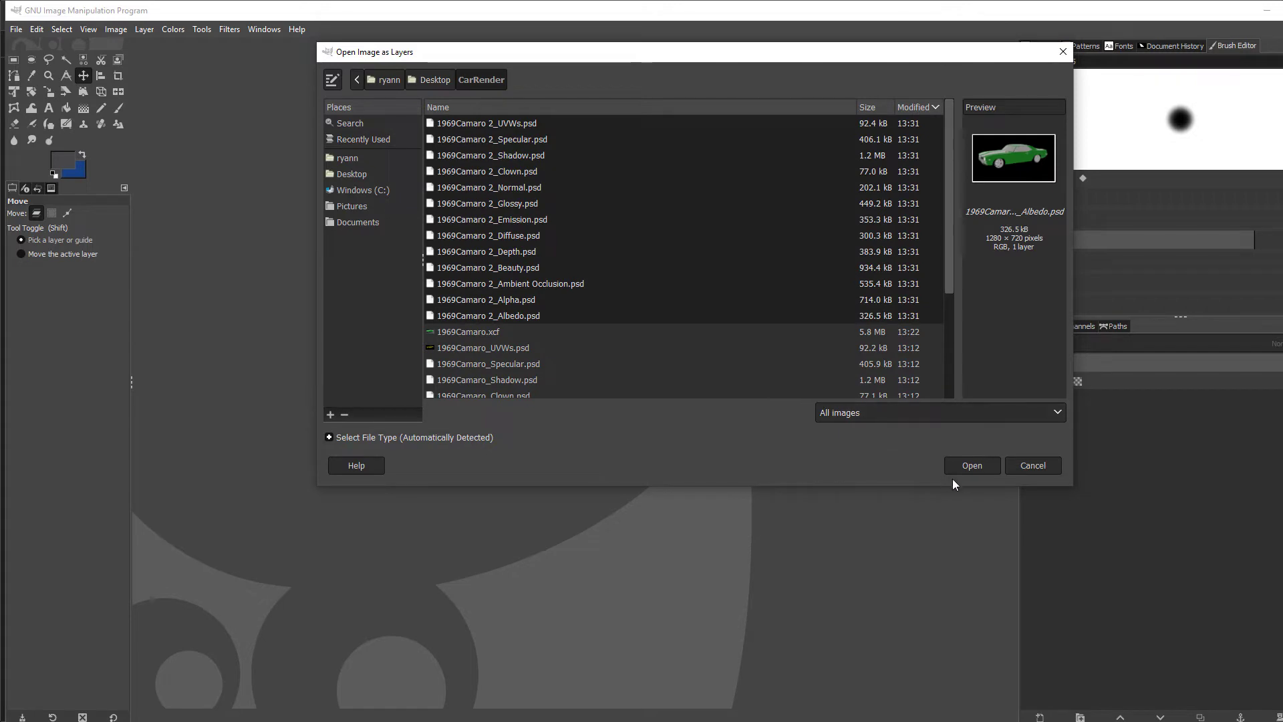
pyautogui.click(971, 464)
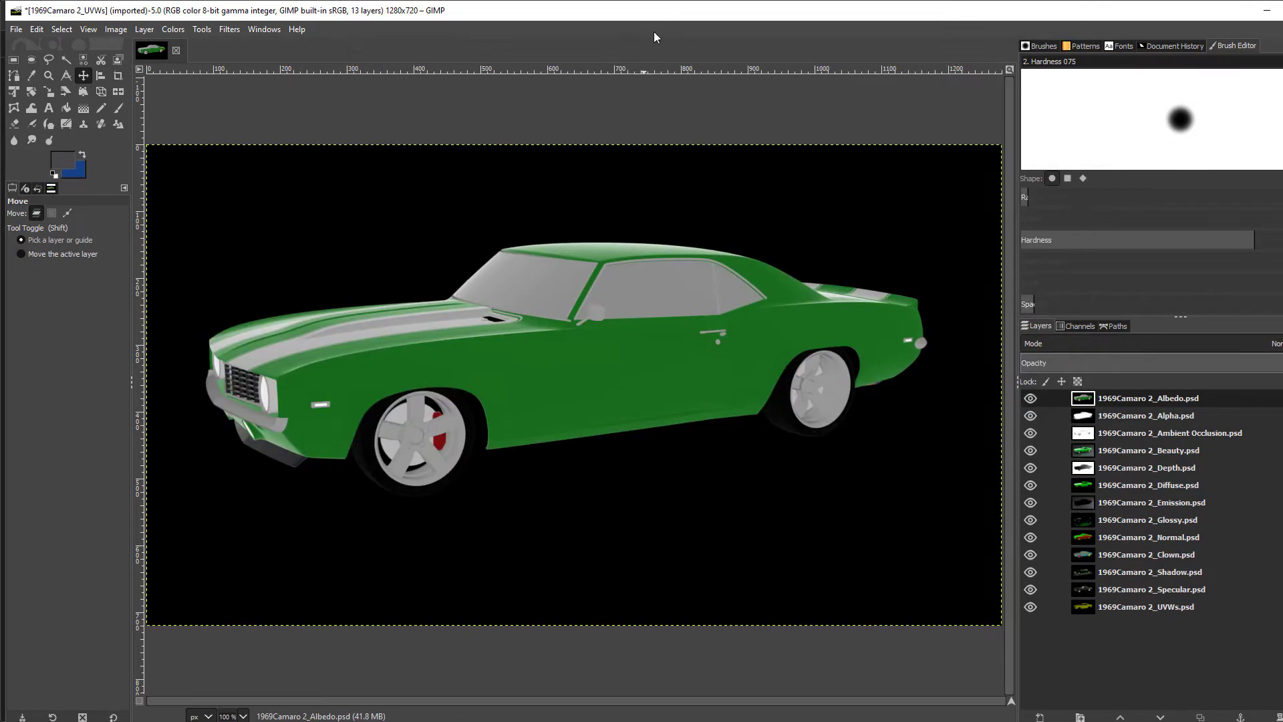
# - Hide all thirteen render-pass layers, from Albedo down to UVWs
pyautogui.click(970, 394)
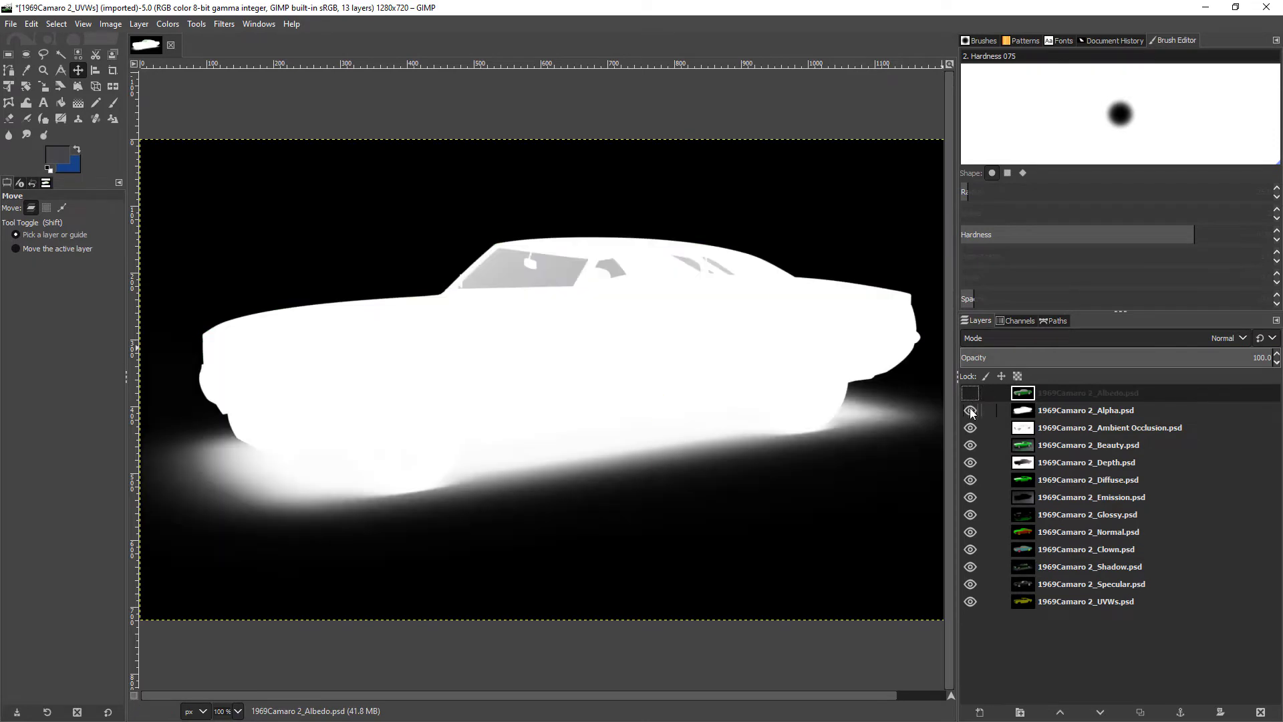
pyautogui.click(969, 410)
pyautogui.click(970, 427)
pyautogui.click(971, 448)
pyautogui.click(971, 461)
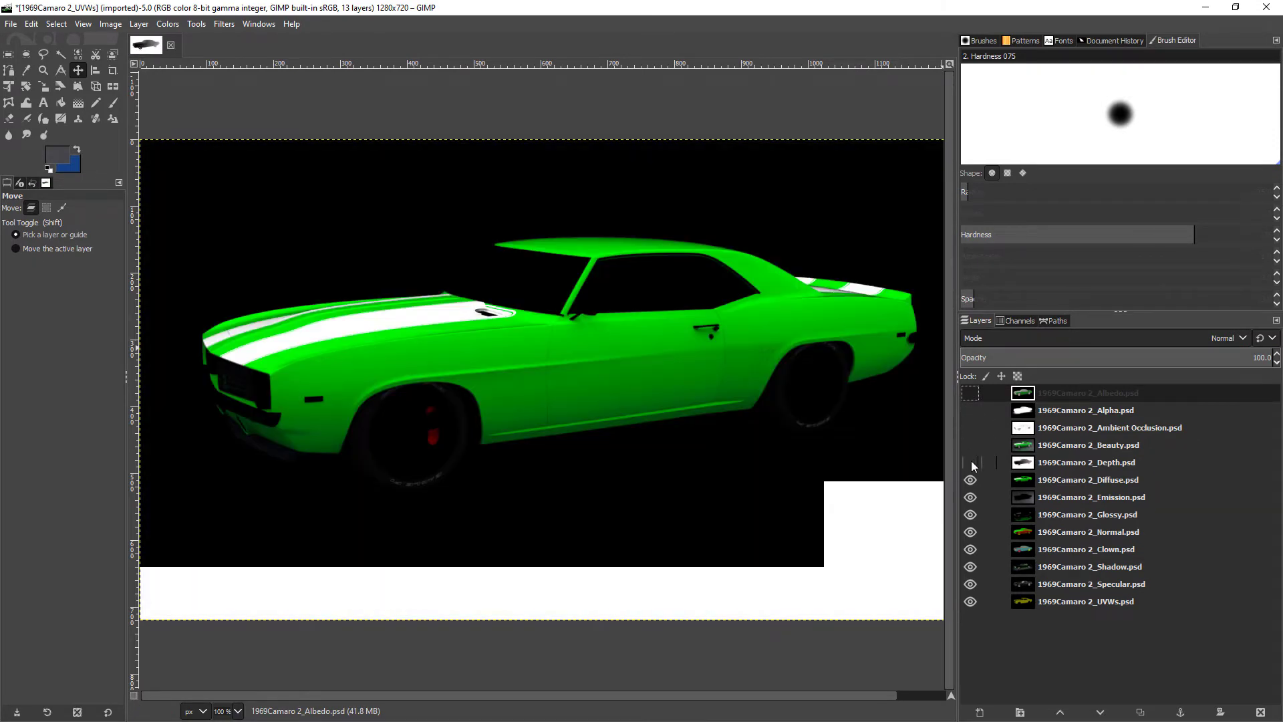
pyautogui.click(970, 479)
pyautogui.click(971, 497)
pyautogui.click(969, 515)
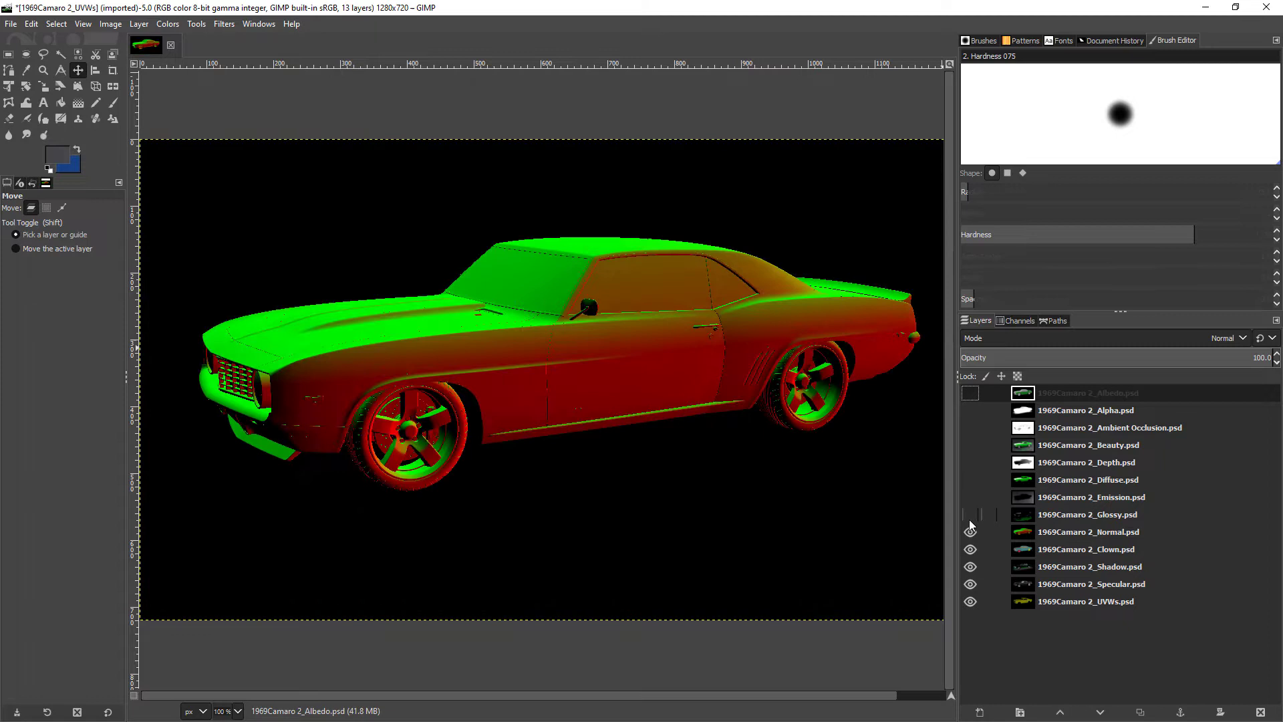
pyautogui.click(970, 532)
pyautogui.click(969, 550)
pyautogui.click(970, 567)
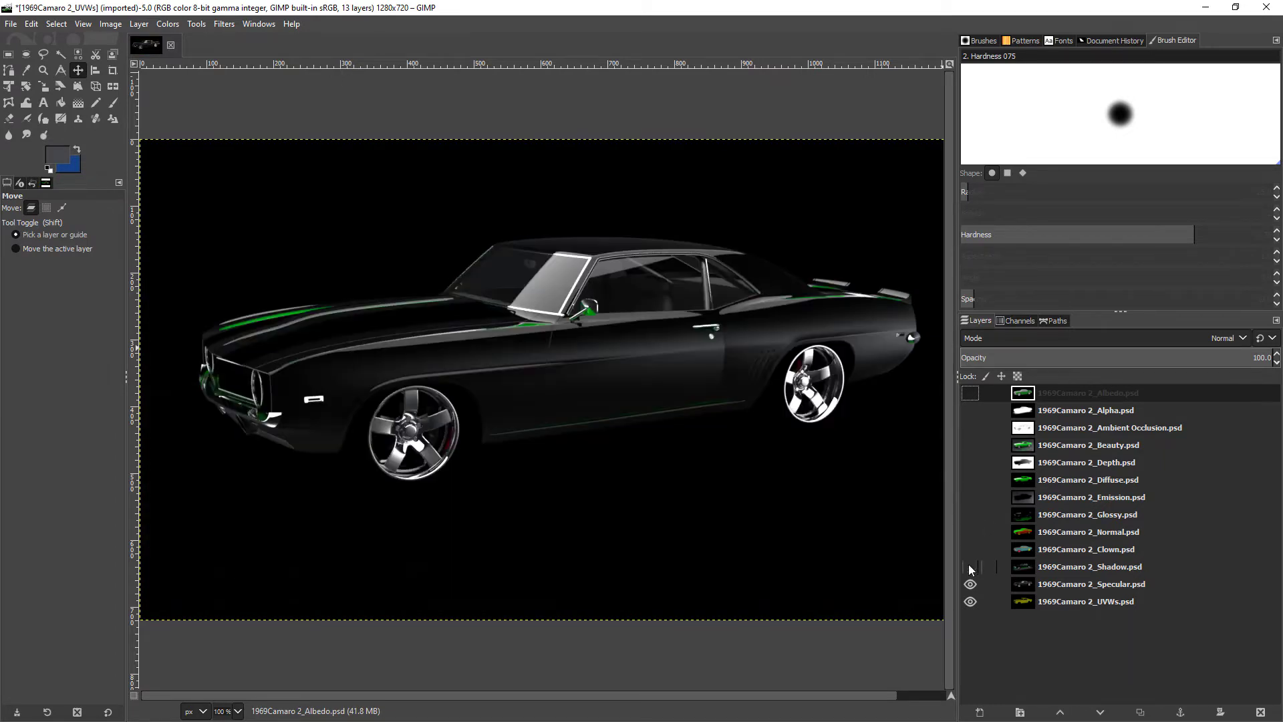
pyautogui.click(969, 584)
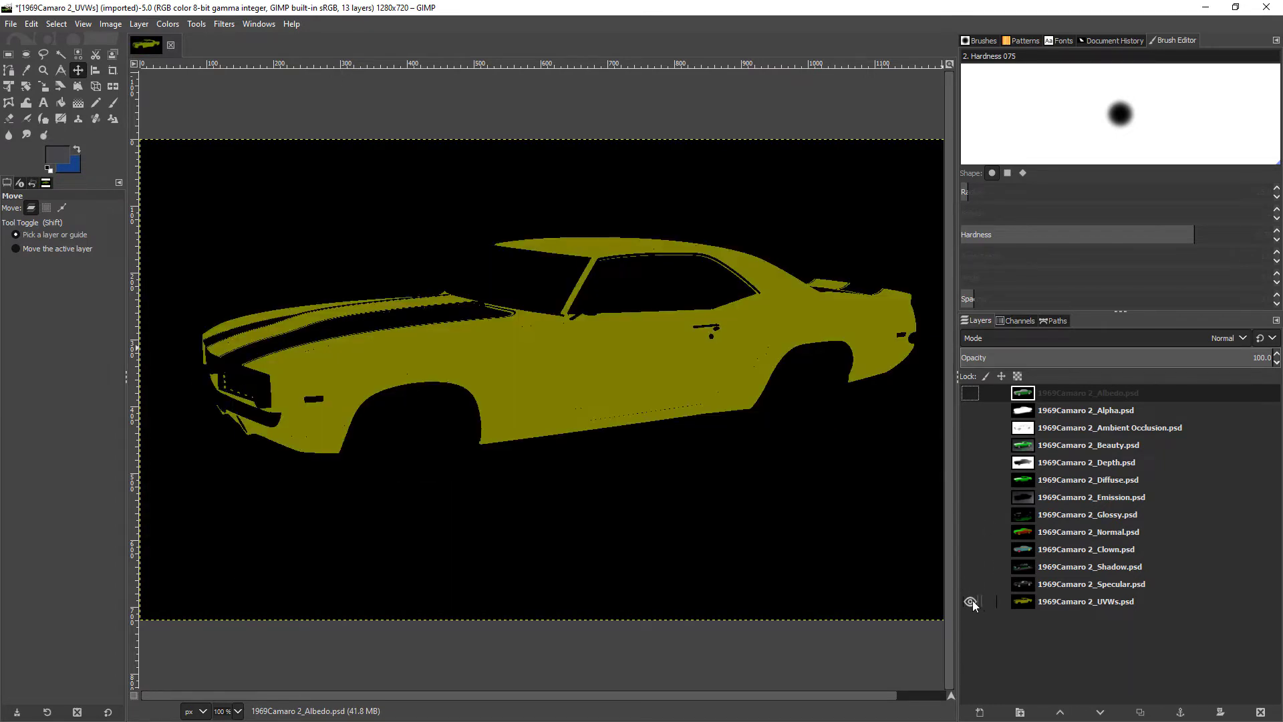
pyautogui.click(971, 601)
# - Preview the Albedo, Alpha, Ambient Occlusion, Beauty, Depth, Diffuse and Emission passes one at a time
pyautogui.click(969, 394)
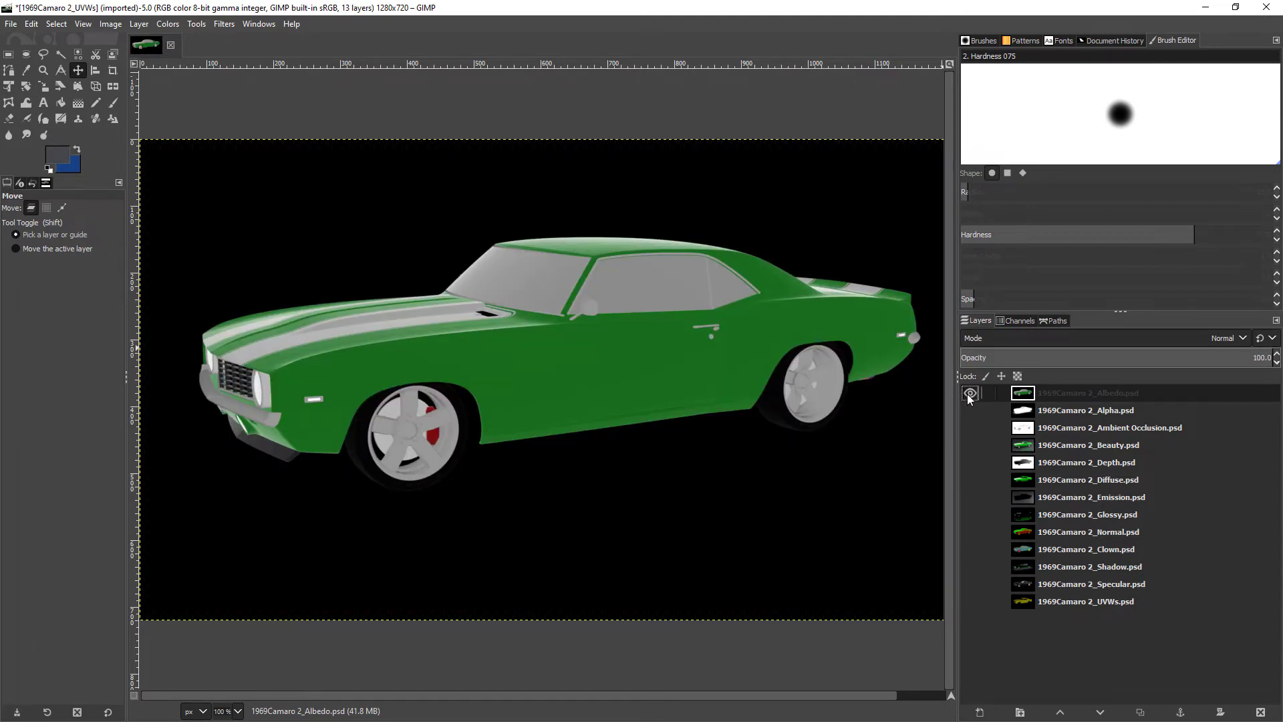
pyautogui.click(970, 395)
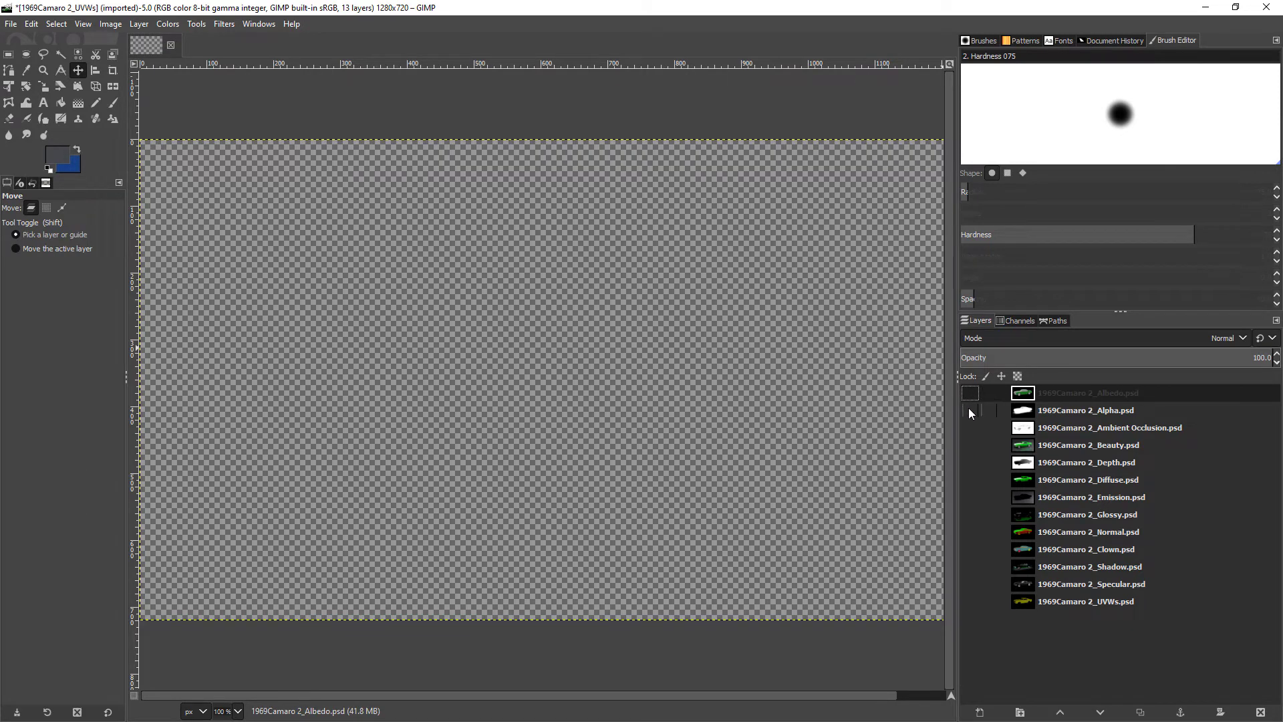
pyautogui.click(970, 410)
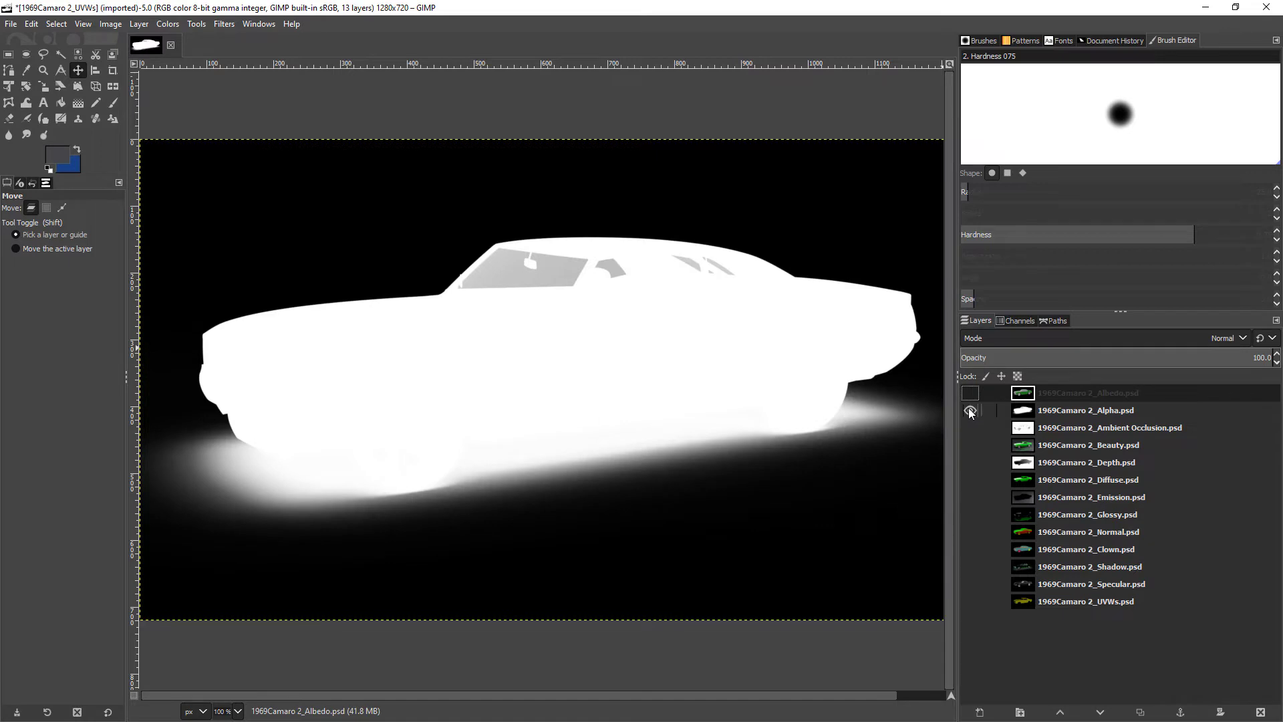
pyautogui.click(970, 411)
pyautogui.click(970, 428)
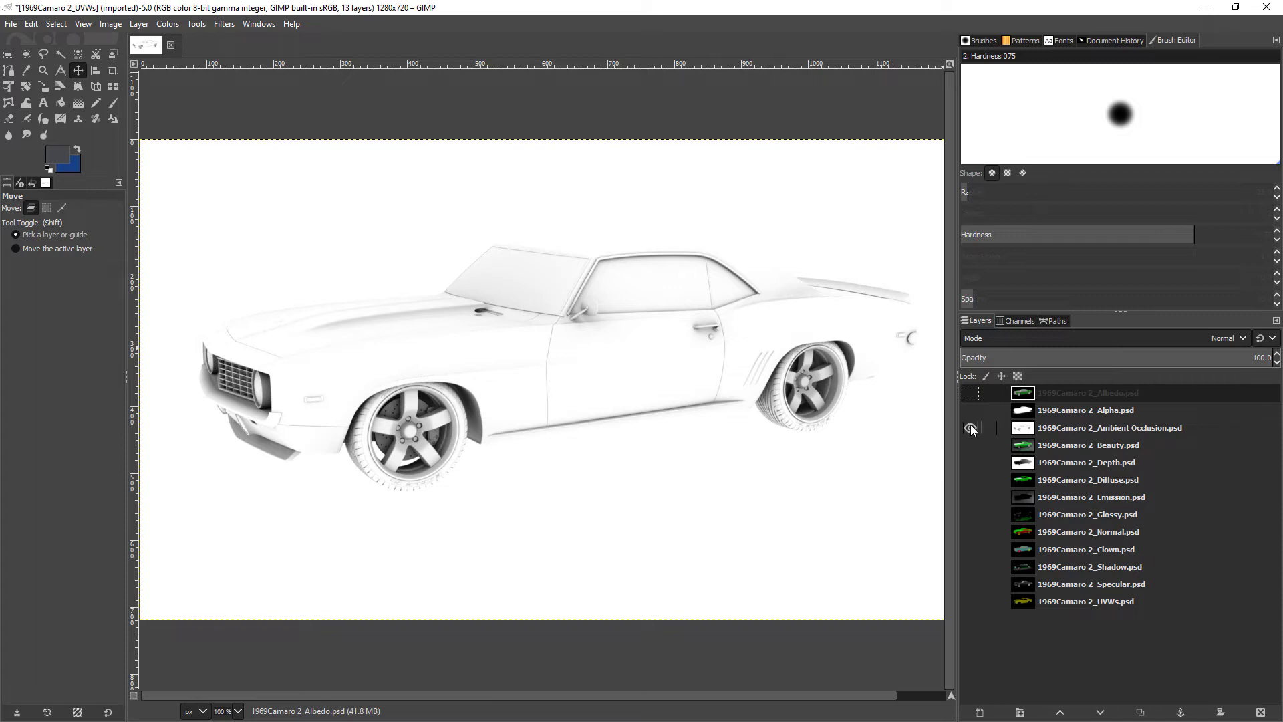
pyautogui.click(971, 427)
pyautogui.click(970, 445)
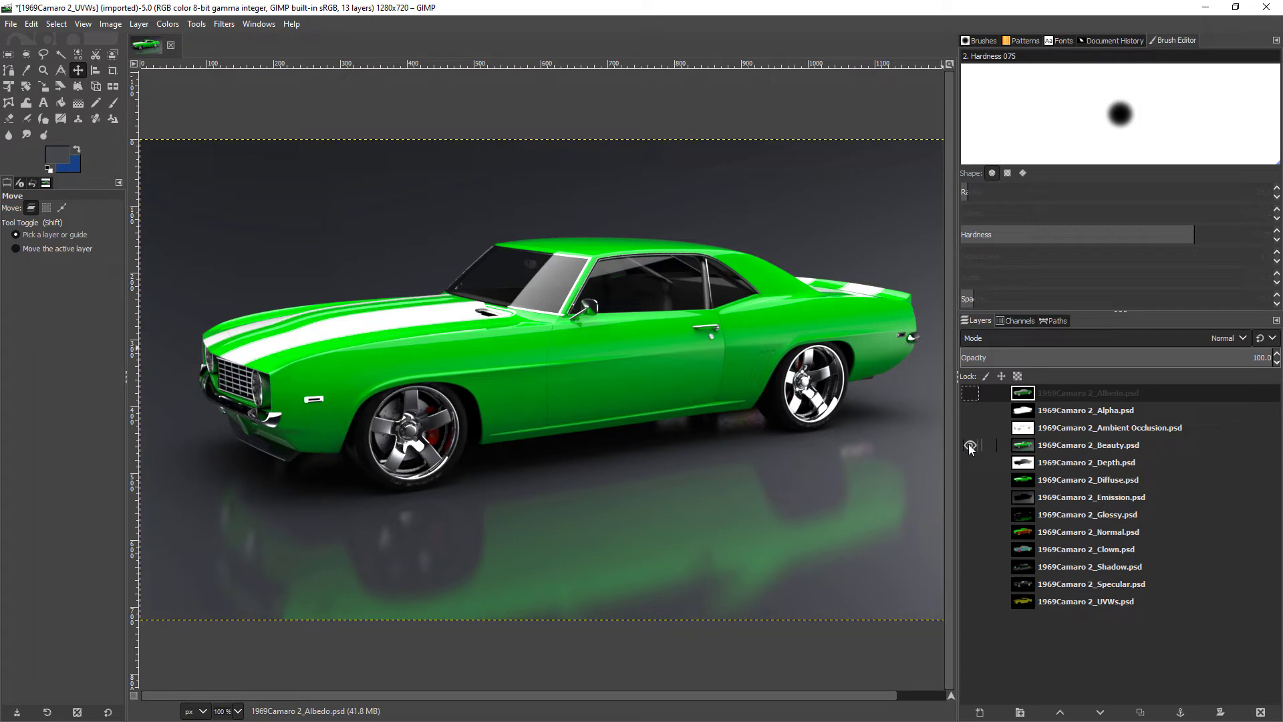
pyautogui.click(969, 445)
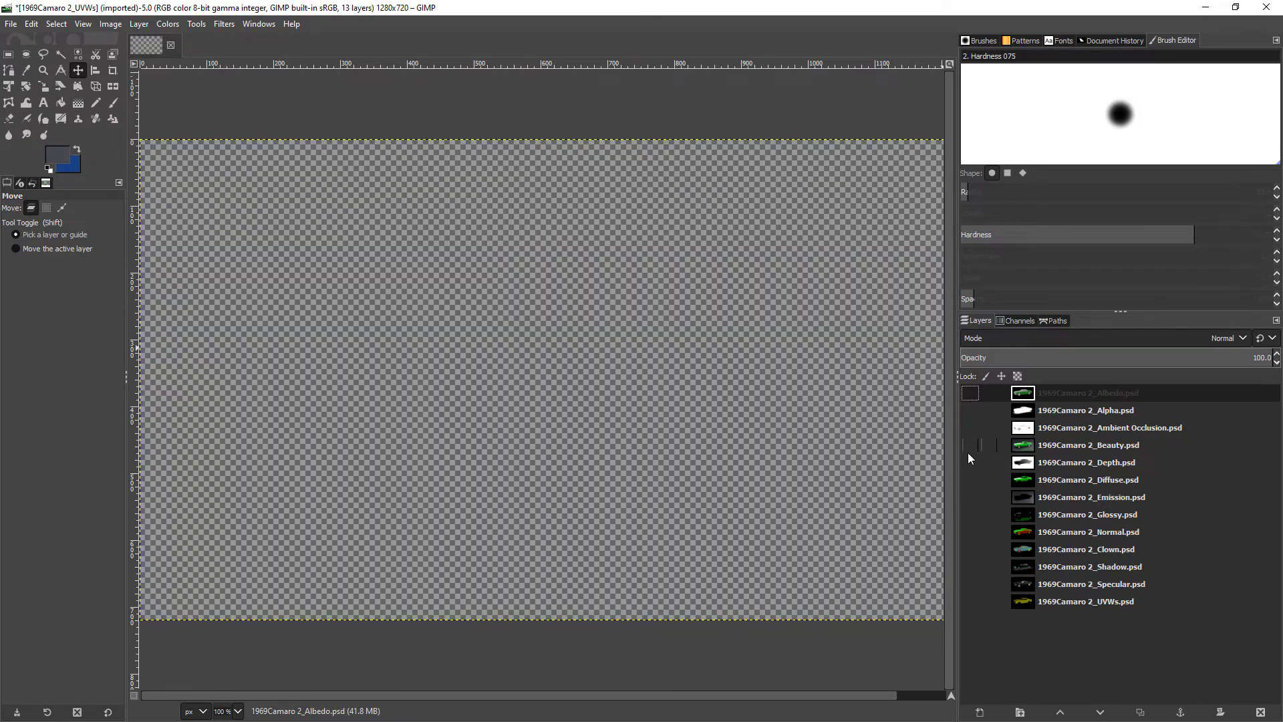
pyautogui.click(968, 461)
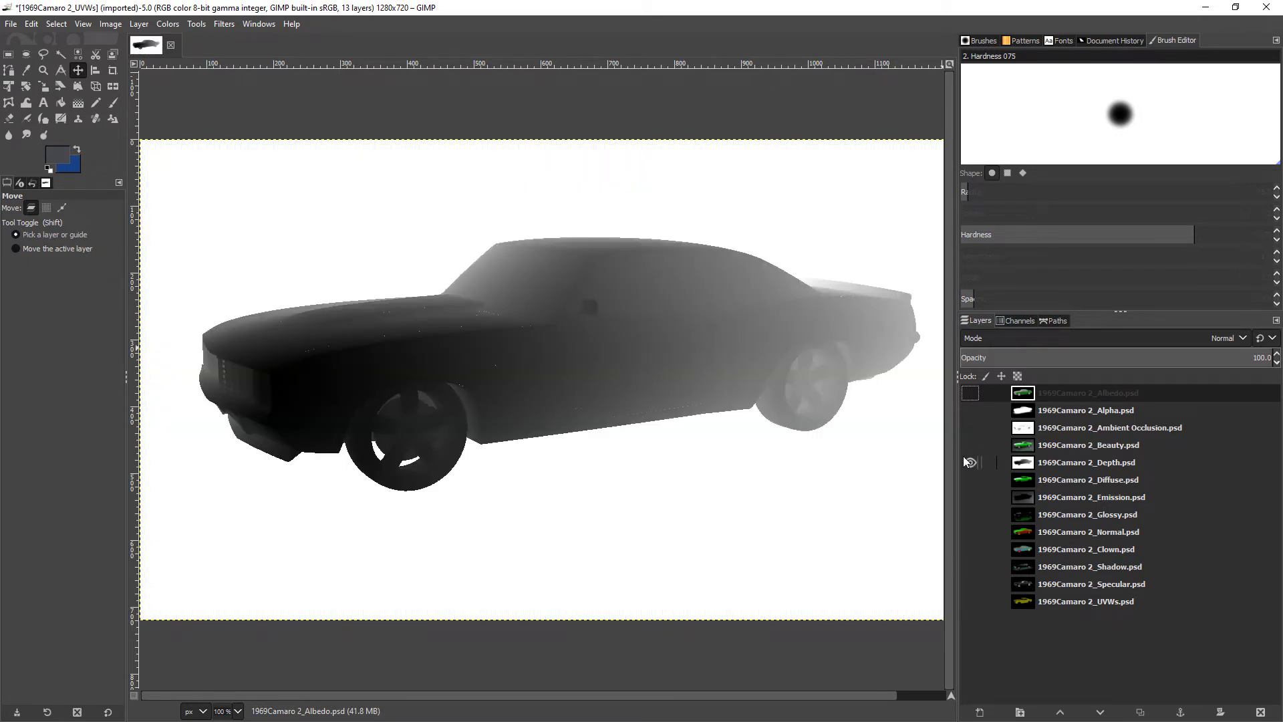
pyautogui.click(969, 461)
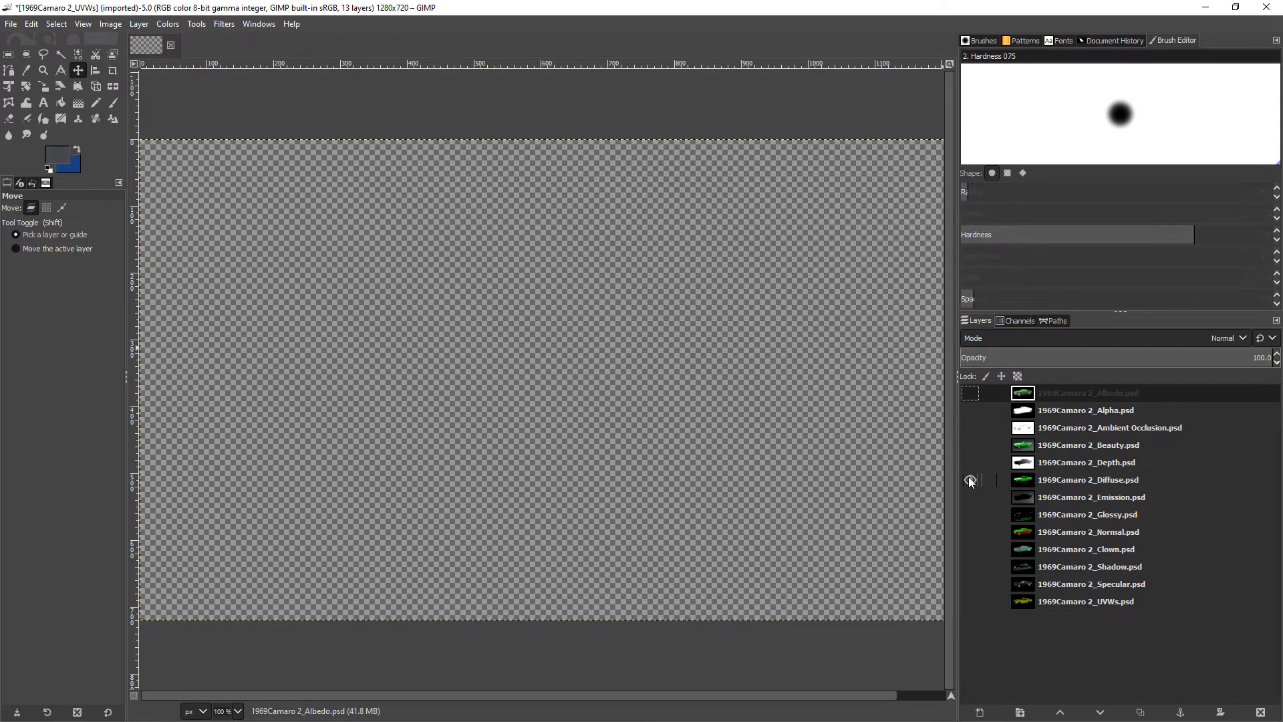
pyautogui.click(970, 480)
pyautogui.click(969, 479)
pyautogui.click(968, 497)
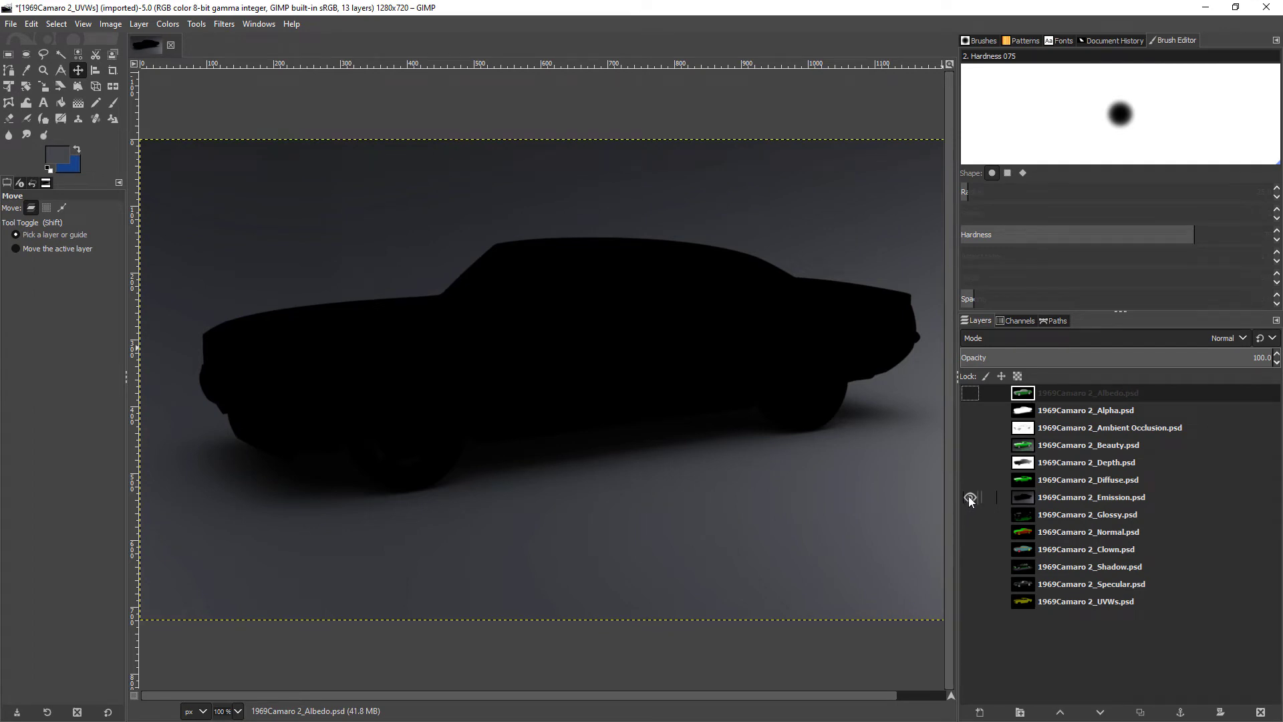
pyautogui.click(970, 497)
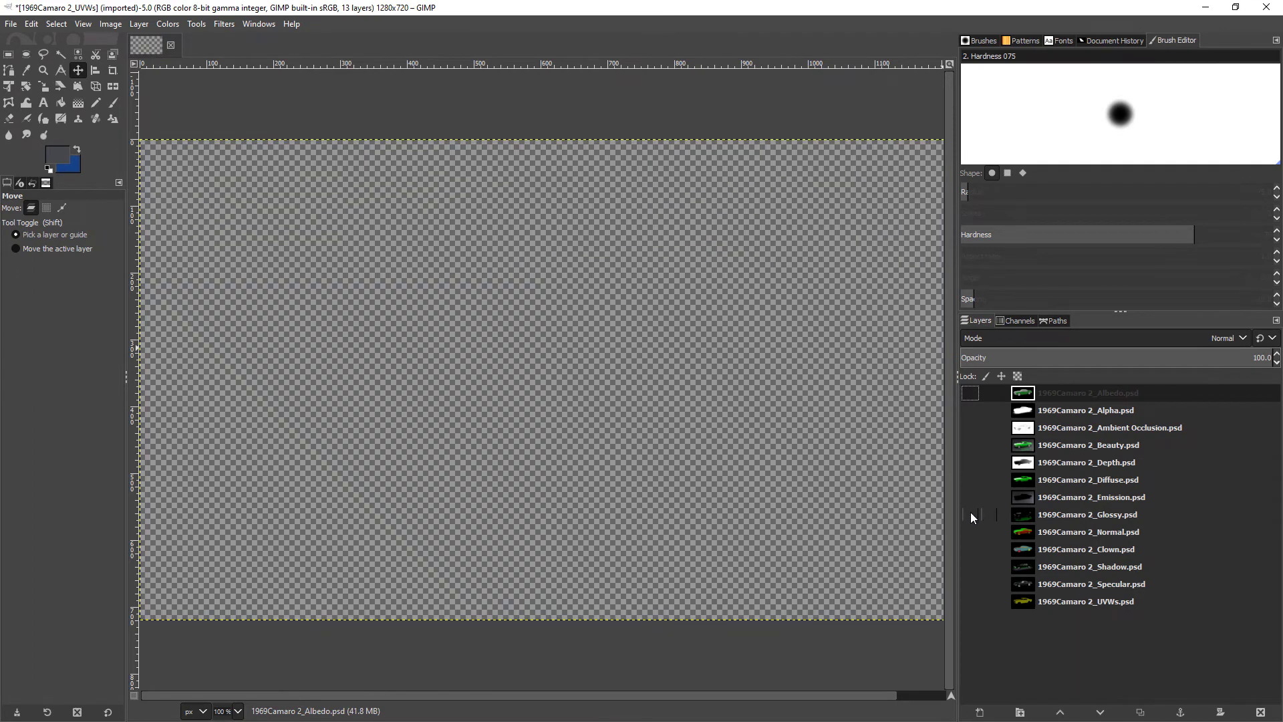
# - Preview the Glossy, Shadow and Specular passes individually, hiding each again afterward
pyautogui.click(970, 513)
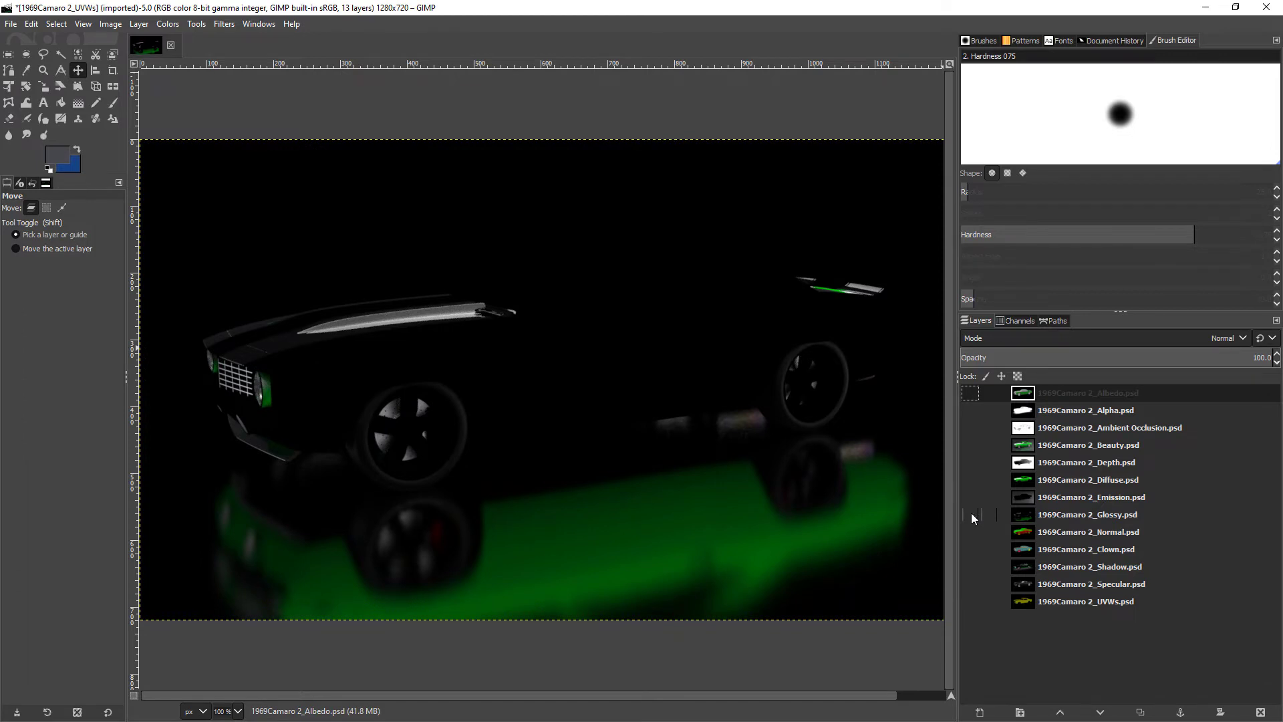
pyautogui.click(970, 514)
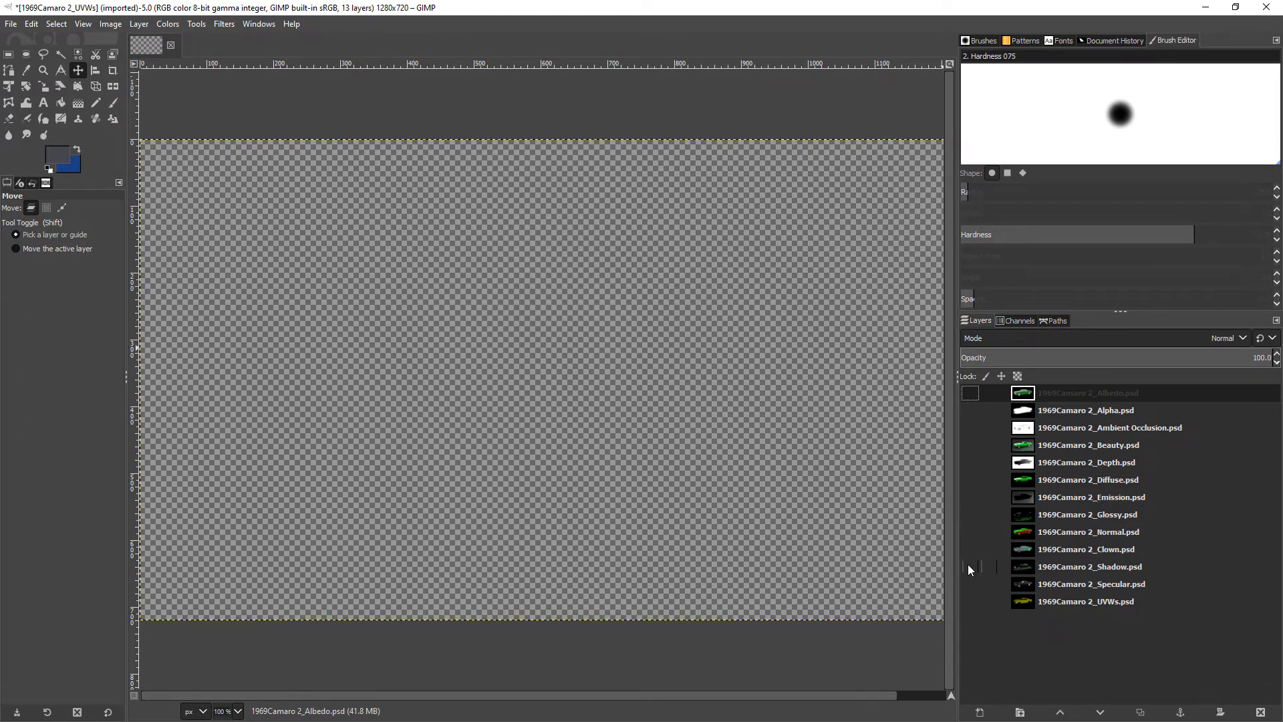
pyautogui.click(969, 567)
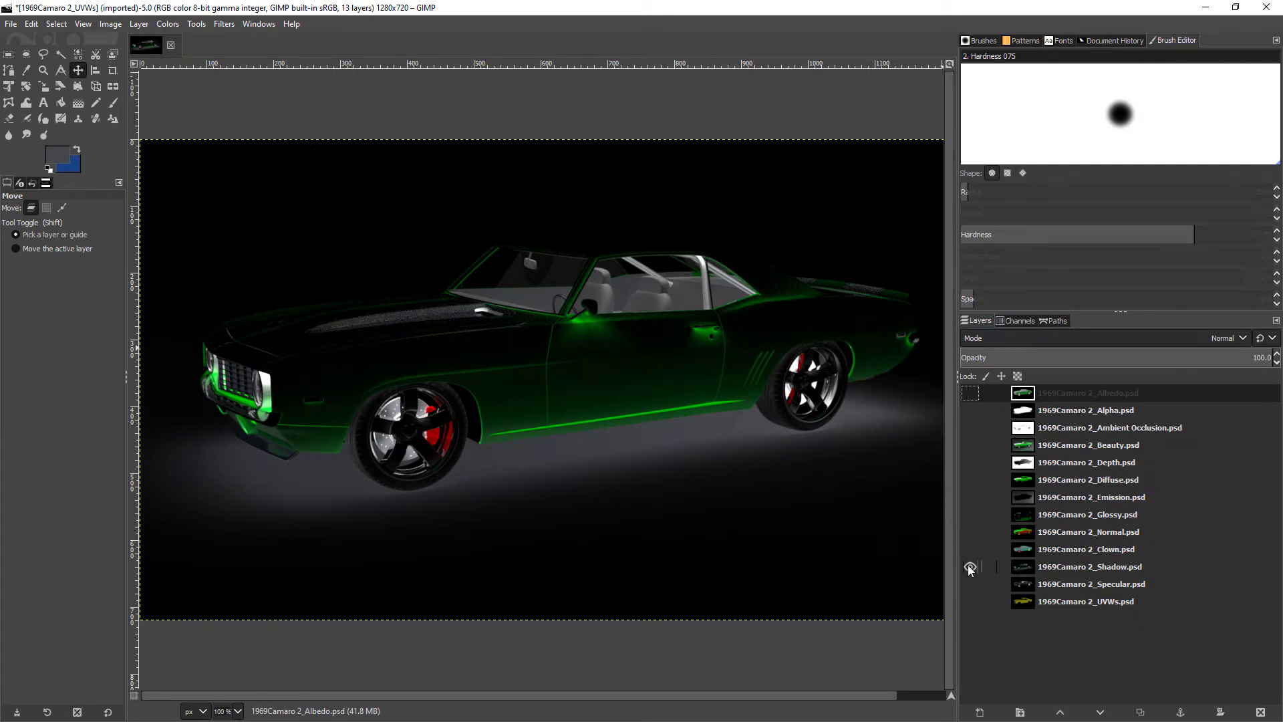
pyautogui.click(969, 566)
pyautogui.click(969, 584)
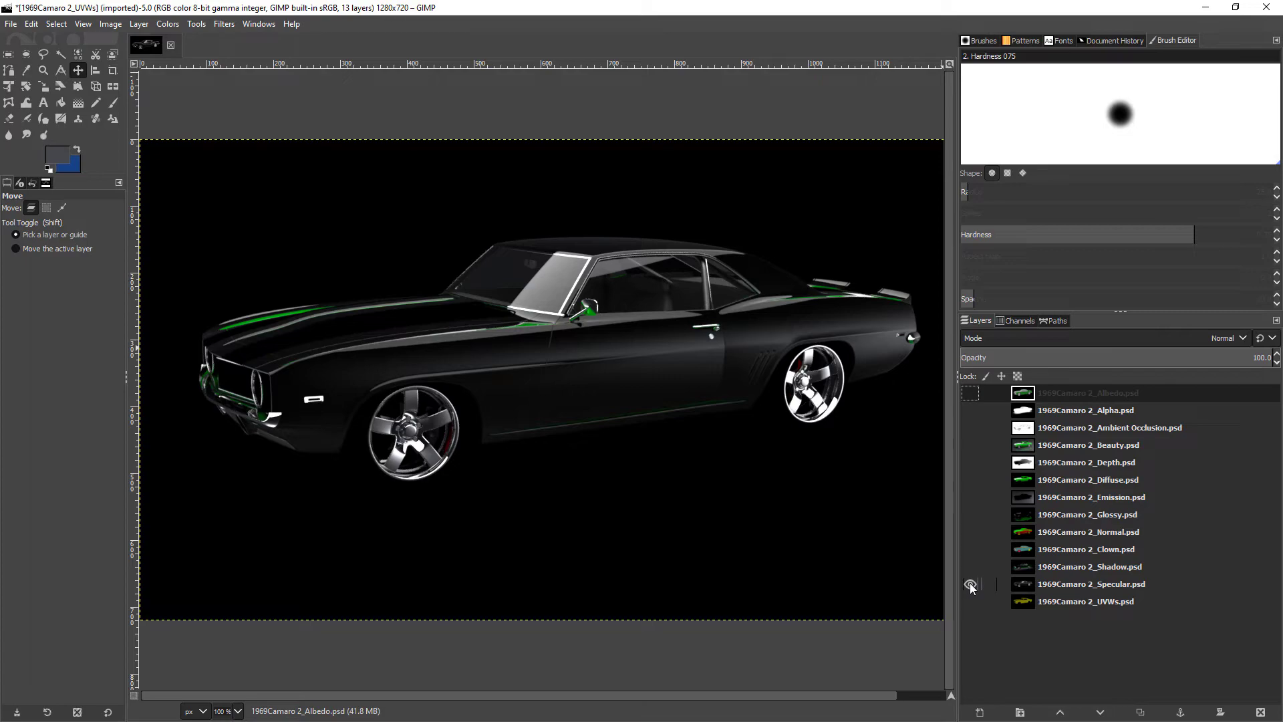
pyautogui.click(971, 584)
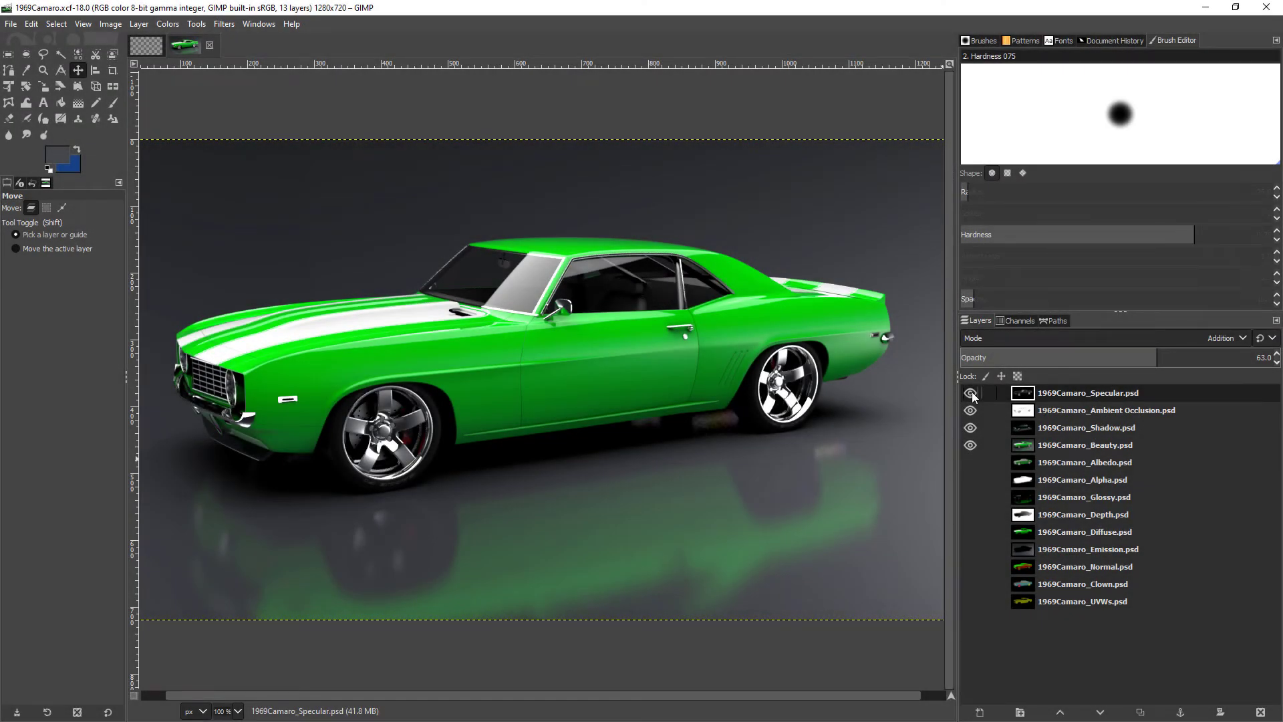
# - Hide the Specular, Ambient Occlusion and Shadow layers, leaving Beauty visible, and select Shadow
pyautogui.moveTo(971, 392); pyautogui.dragTo(1021, 446)
pyautogui.click(1049, 445)
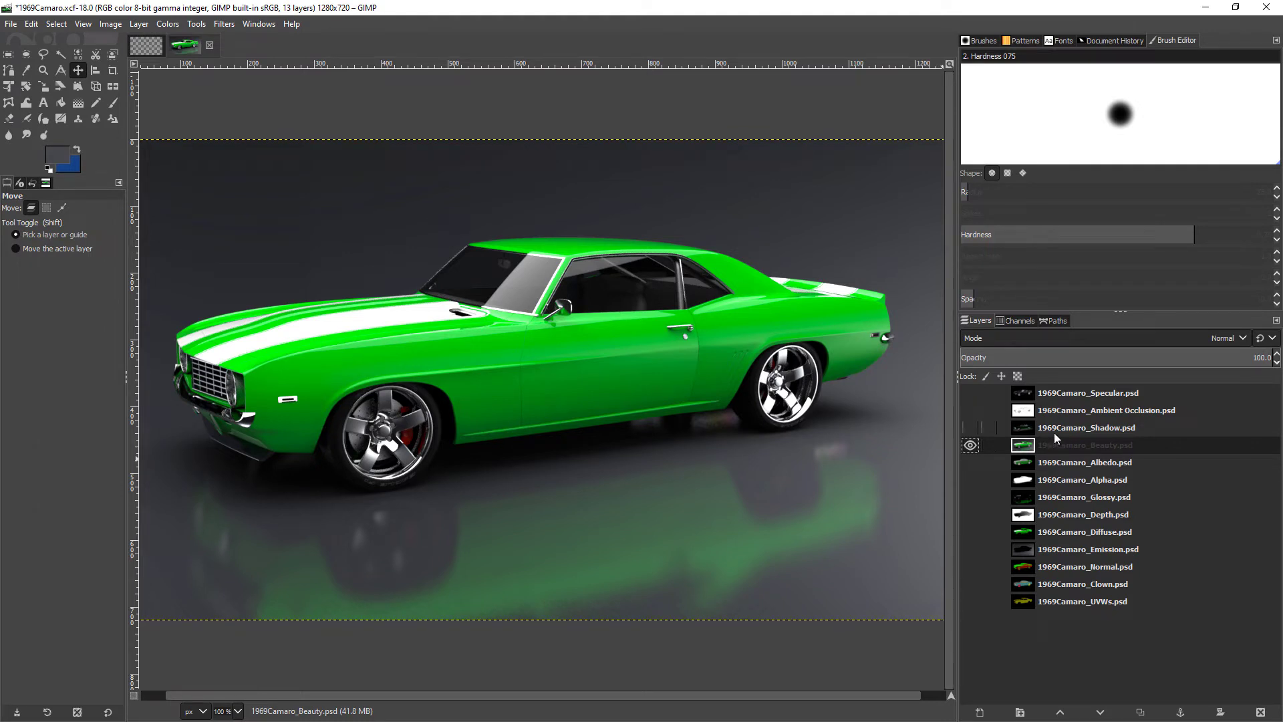
pyautogui.click(1054, 428)
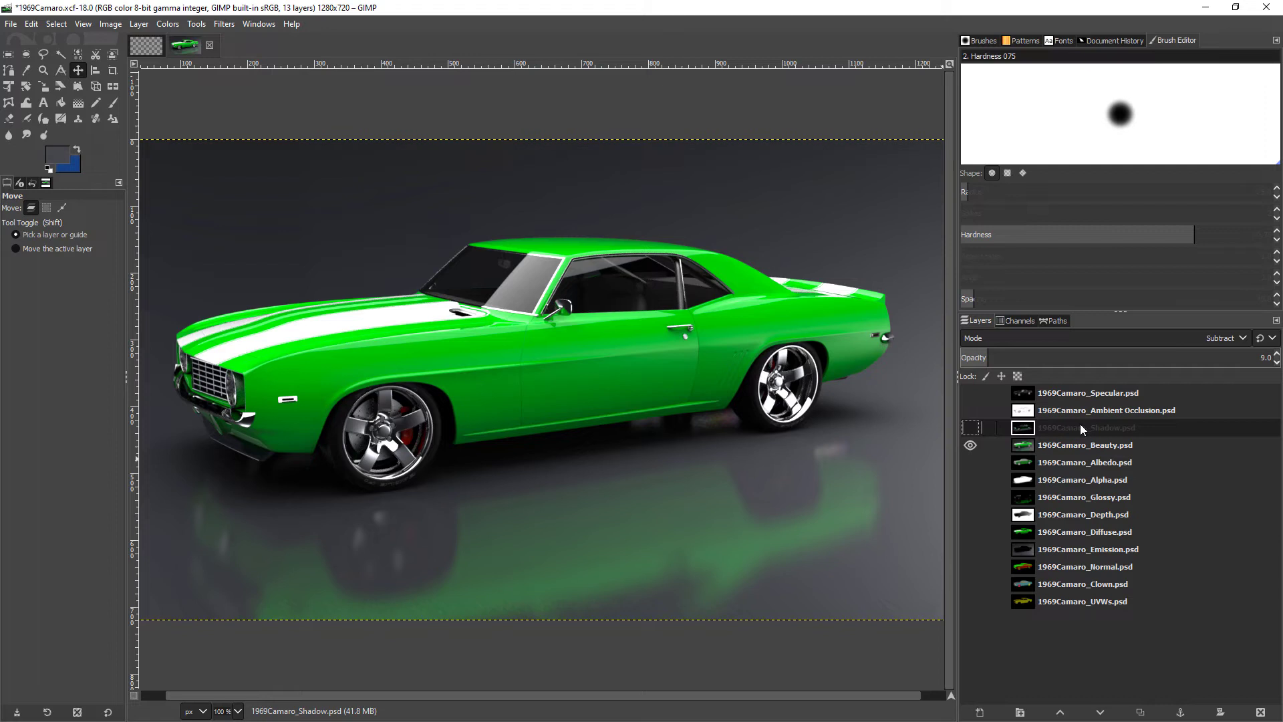
# - Set the Shadow layer's blend mode to Subtract and make it visible
pyautogui.click(1212, 339)
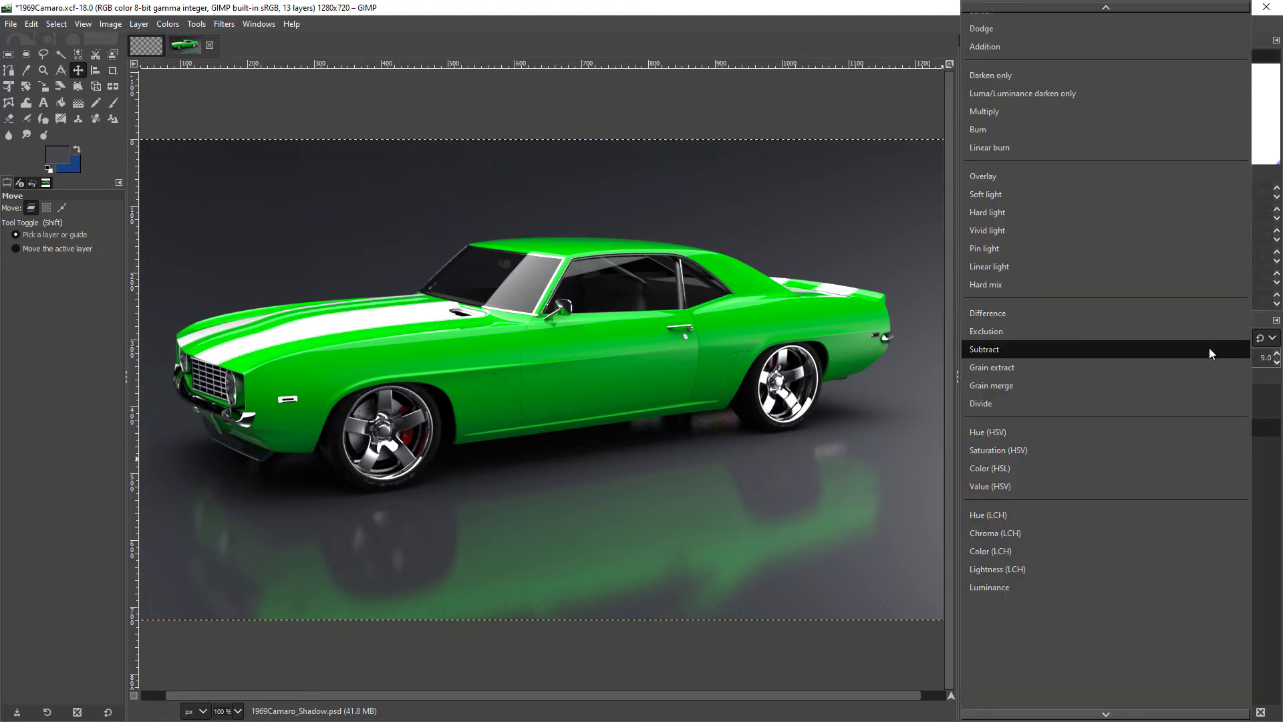
pyautogui.click(1210, 349)
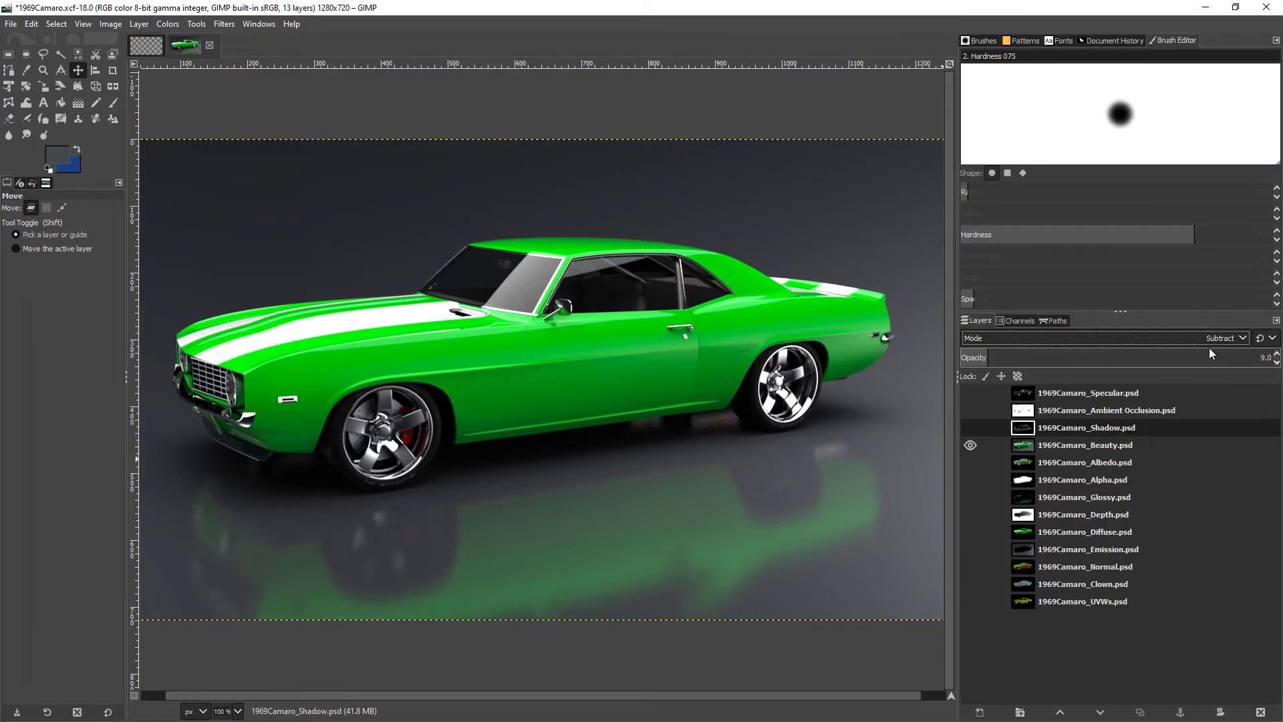
pyautogui.click(969, 427)
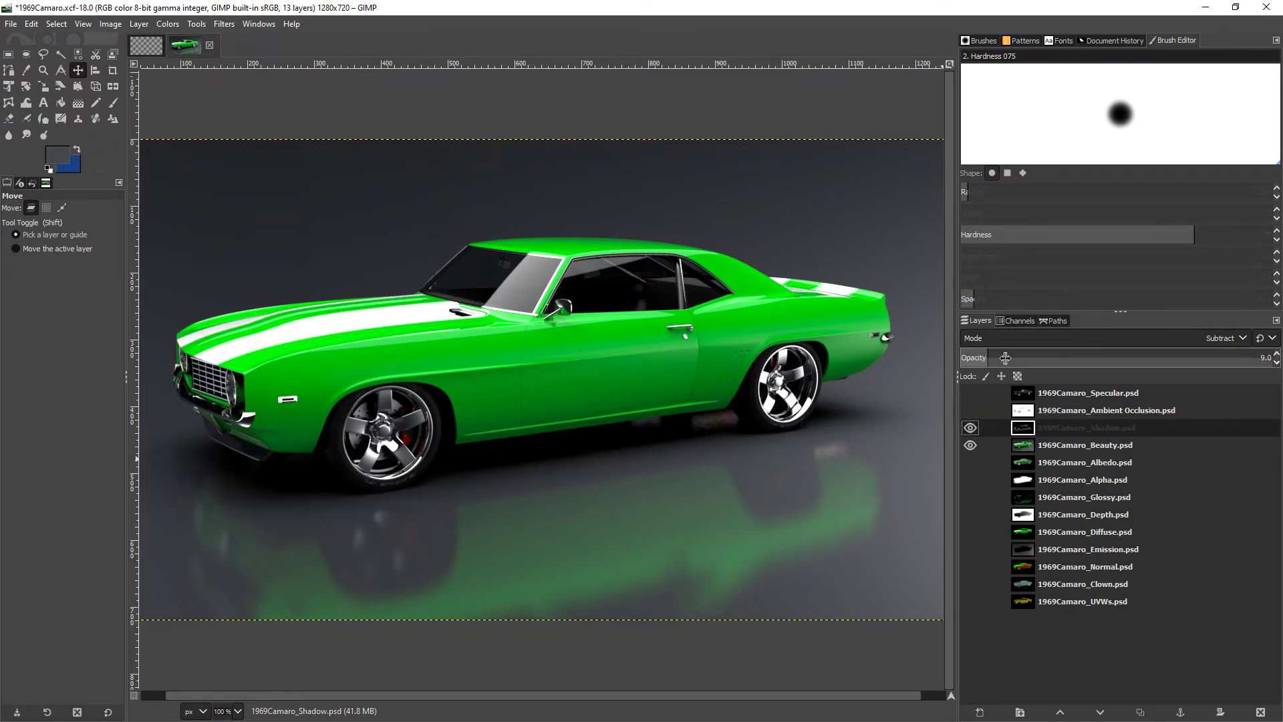
# - Tune the Shadow layer's opacity, entering 6.4 and settling around 11.5
pyautogui.moveTo(1002, 358); pyautogui.dragTo(981, 358)
pyautogui.press('Down')
pyautogui.press('Down')
pyautogui.press('Down')
pyautogui.press('Down')
pyautogui.press('Down')
pyautogui.press('Down')
pyautogui.press('Down')
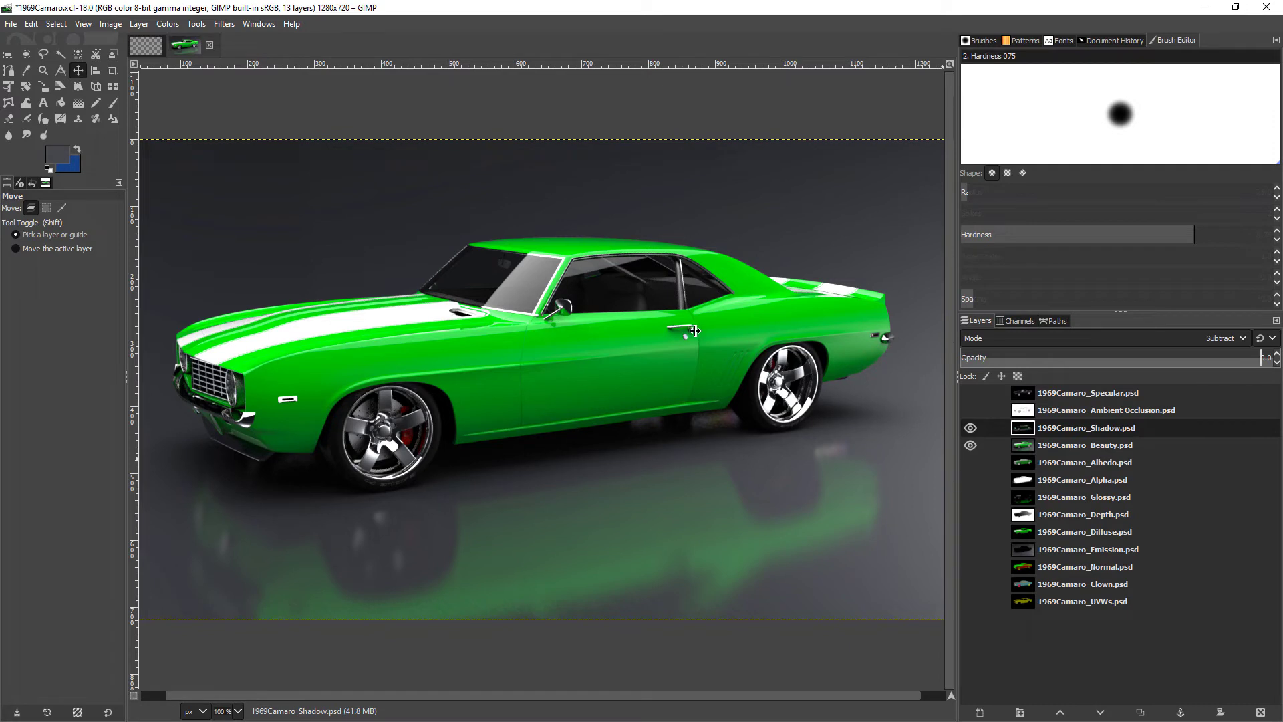
pyautogui.write('6.4')
pyautogui.press('Return')
pyautogui.press('Up')
pyautogui.press('Up')
pyautogui.press('Up')
pyautogui.press('Up')
pyautogui.press('Up')
pyautogui.press('Up')
pyautogui.press('Up')
pyautogui.press('Up')
pyautogui.press('Up')
pyautogui.press('Up')
pyautogui.press('Up')
pyautogui.press('Up')
pyautogui.press('Up')
pyautogui.press('Up')
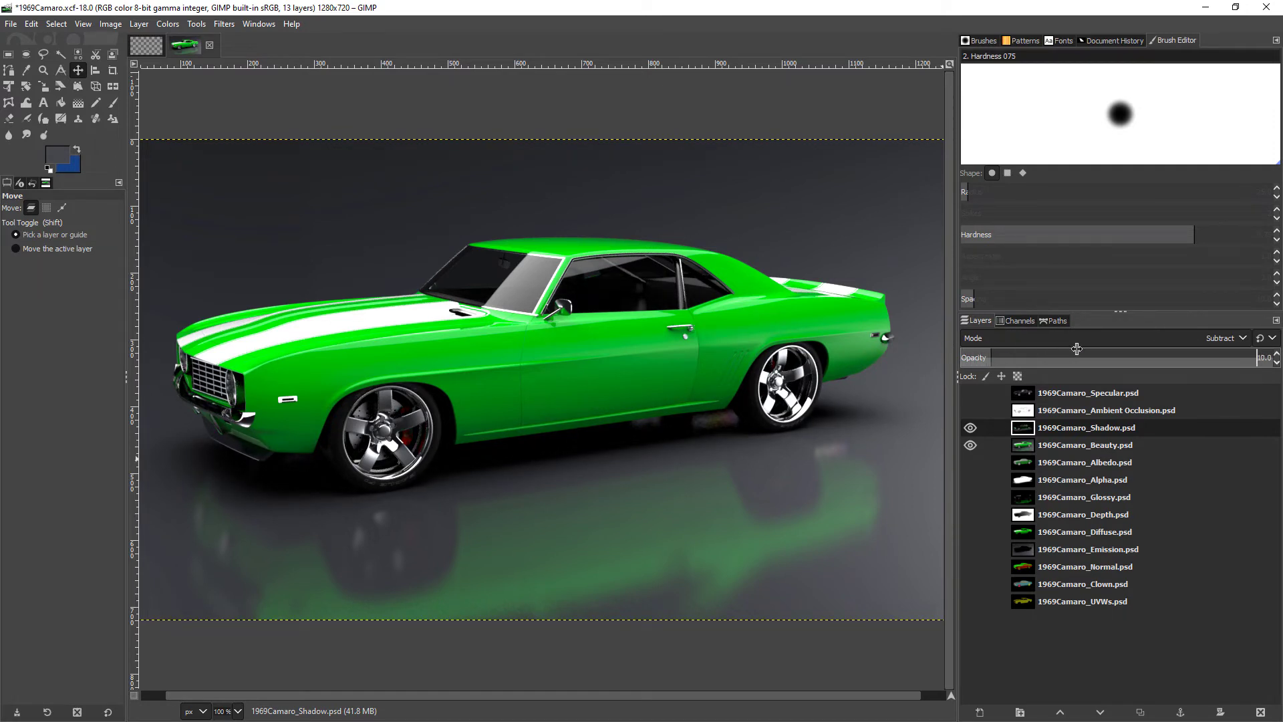
pyautogui.press('Up')
pyautogui.press('Up')
pyautogui.press('Up')
pyautogui.press('Up')
pyautogui.press('Up')
pyautogui.press('Up')
pyautogui.press('Up')
pyautogui.press('Up')
pyautogui.press('Up')
pyautogui.press('Up')
pyautogui.press('Up')
pyautogui.press('Up')
pyautogui.press('Up')
pyautogui.press('Up')
pyautogui.press('Up')
pyautogui.press('Up')
pyautogui.press('Up')
pyautogui.press('Up')
pyautogui.press('Up')
pyautogui.press('Up')
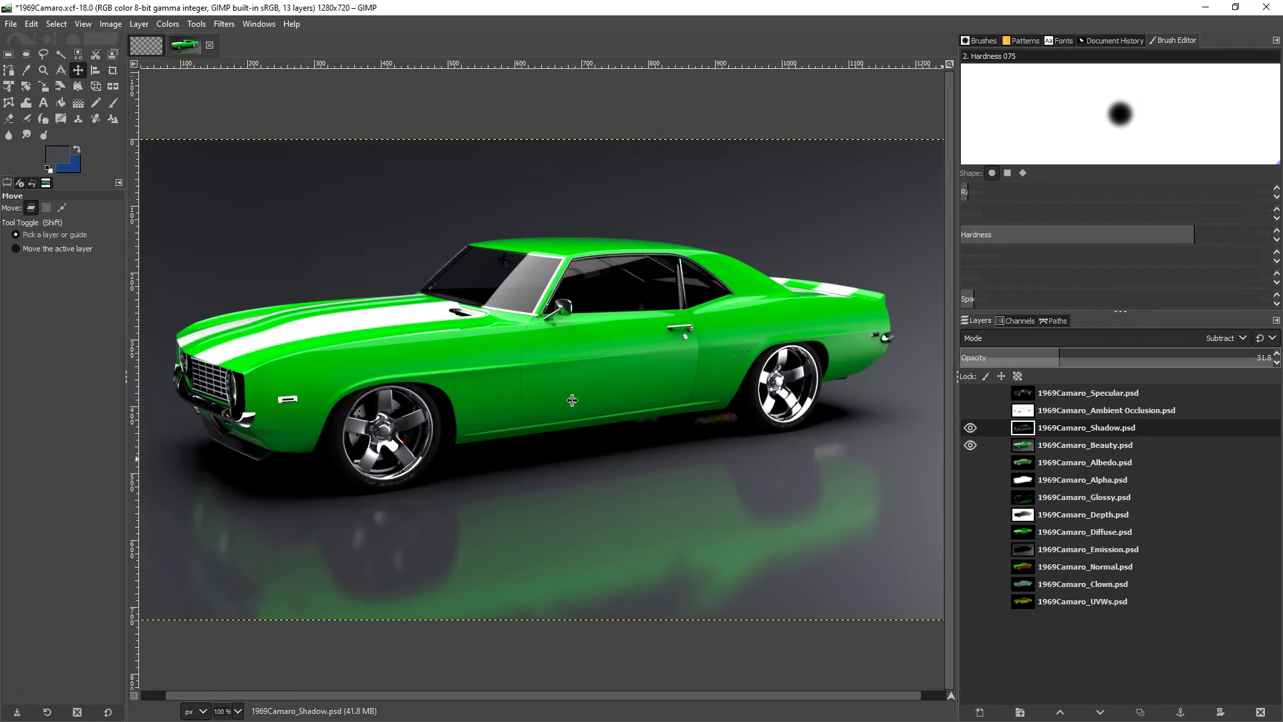
pyautogui.press('Up')
pyautogui.press('Up')
pyautogui.press('Up')
pyautogui.press('Up')
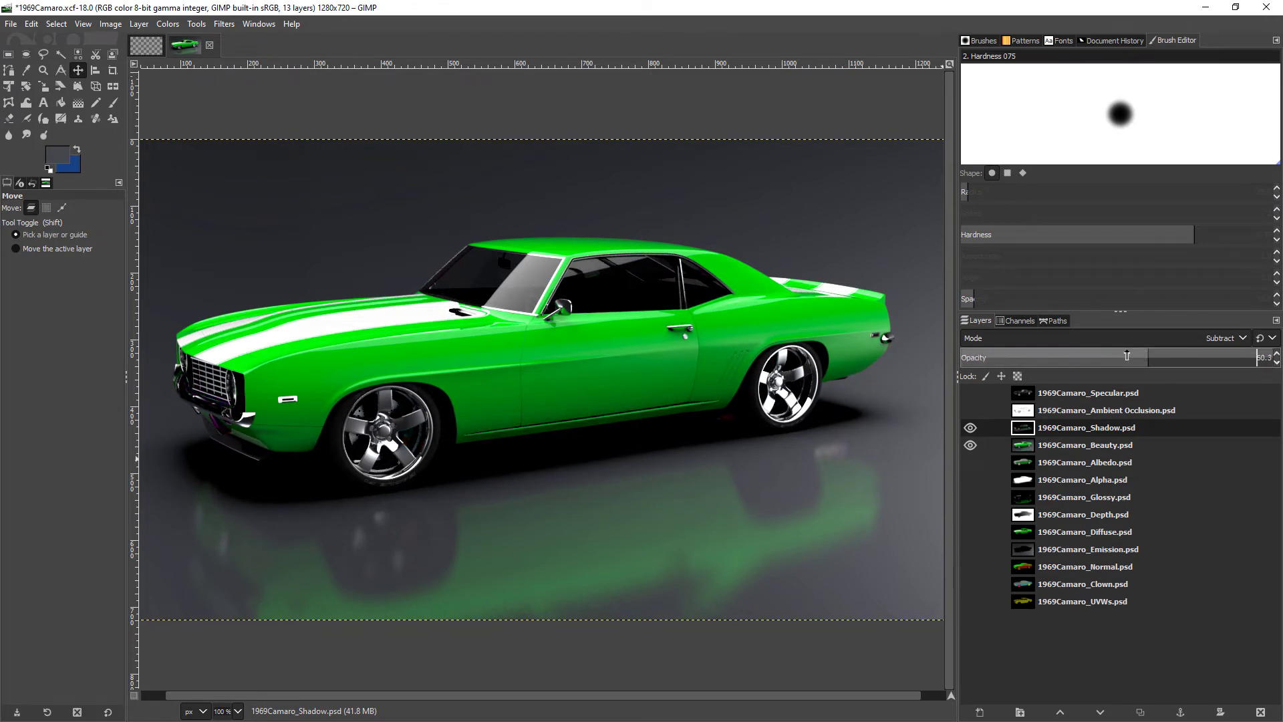
pyautogui.moveTo(1167, 358); pyautogui.dragTo(1005, 358)
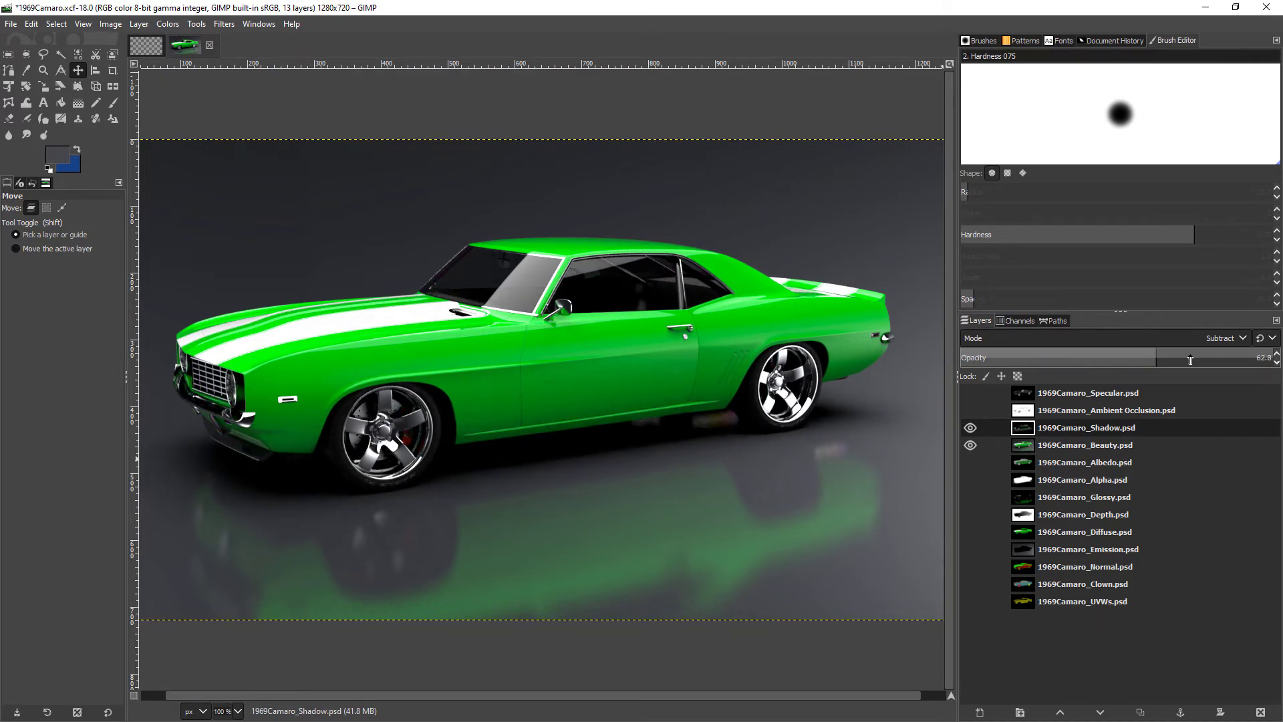
pyautogui.moveTo(1190, 361); pyautogui.dragTo(998, 358)
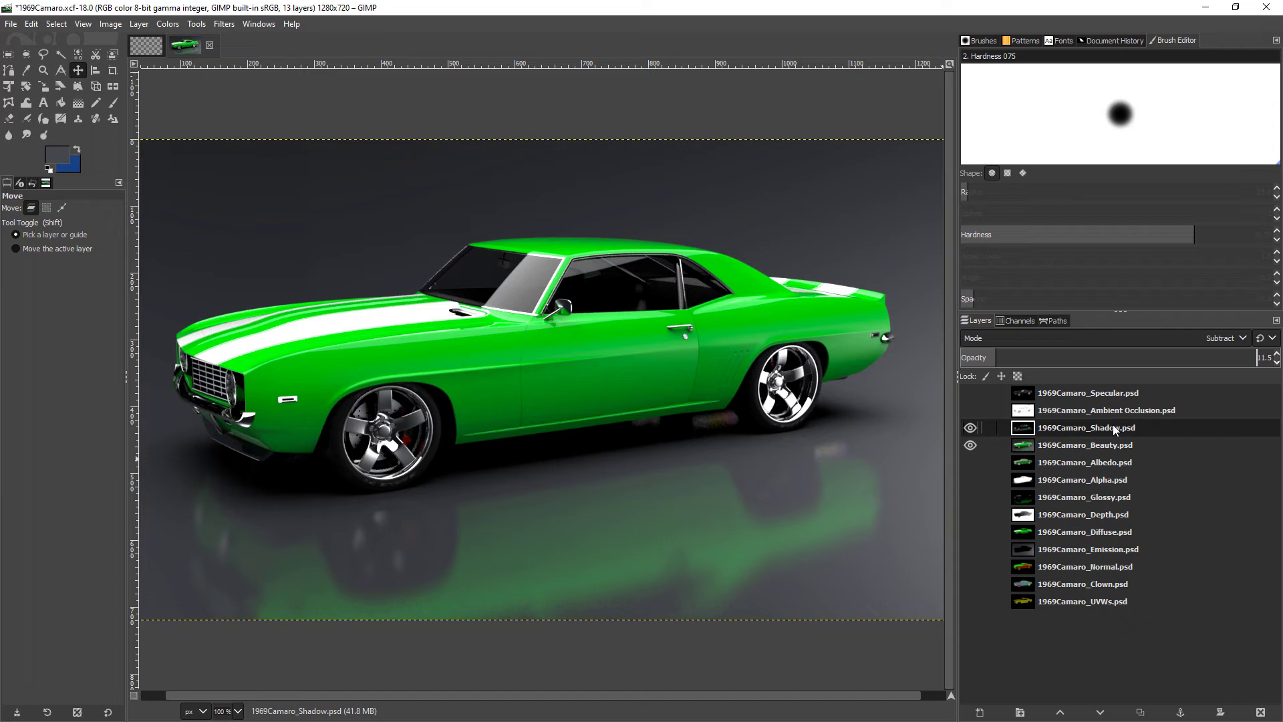
# - Hide Shadow and show the Multiply Ambient Occlusion layer at 46.6 opacity
pyautogui.click(969, 426)
pyautogui.click(1036, 409)
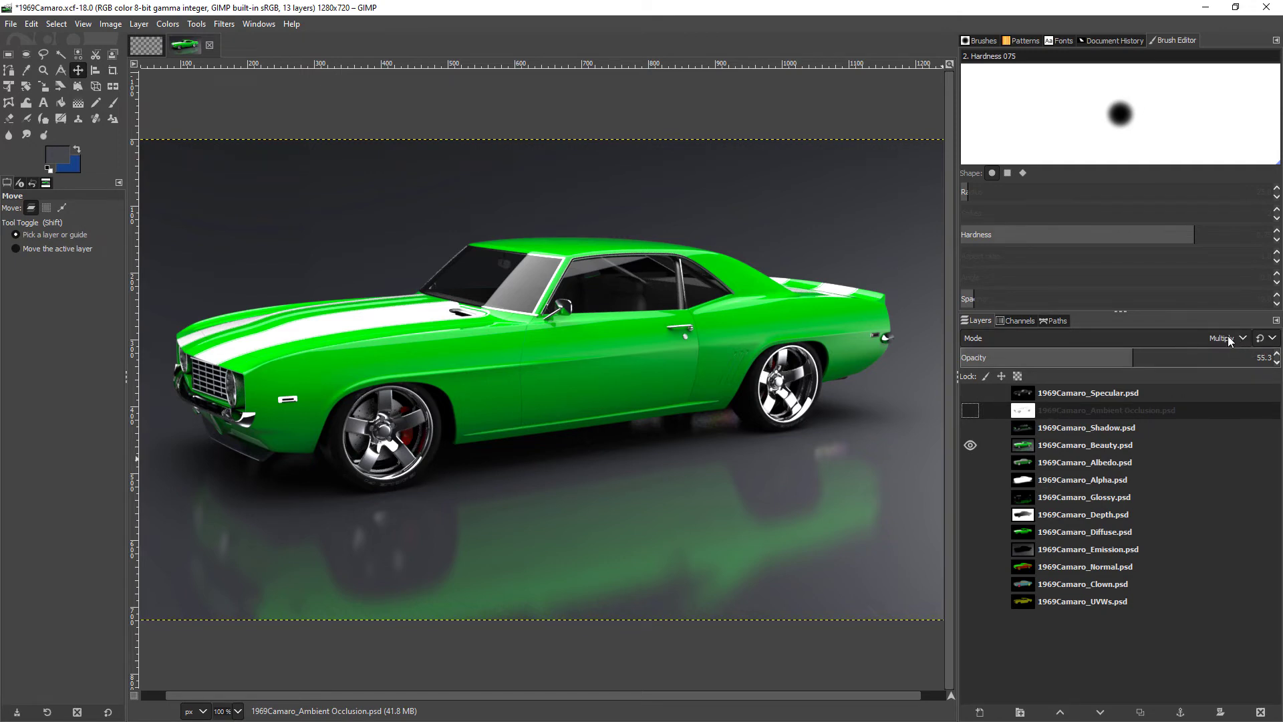
pyautogui.click(970, 410)
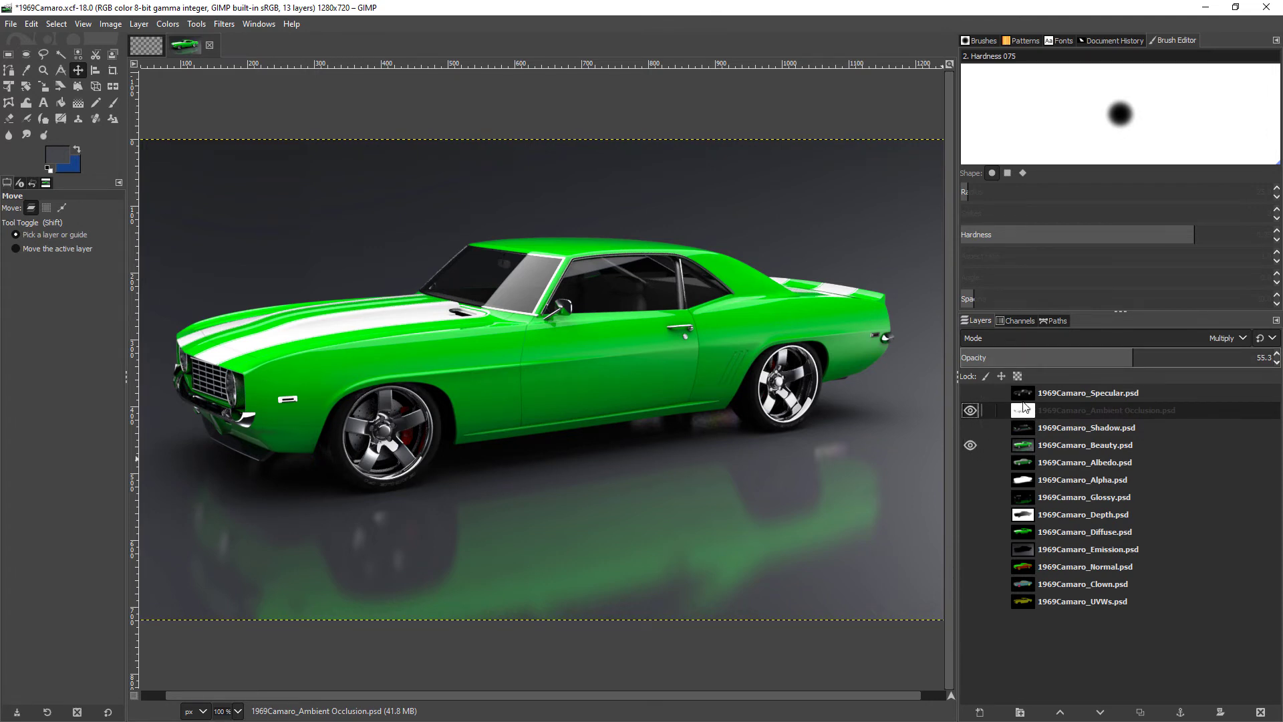
pyautogui.moveTo(1133, 357)
pyautogui.mouseDown()
pyautogui.moveTo(1273, 357)
pyautogui.moveTo(962, 358)
pyautogui.moveTo(1275, 361)
pyautogui.moveTo(1000, 360)
pyautogui.moveTo(1260, 359)
pyautogui.moveTo(1029, 358)
pyautogui.moveTo(1105, 359)
pyautogui.mouseUp()
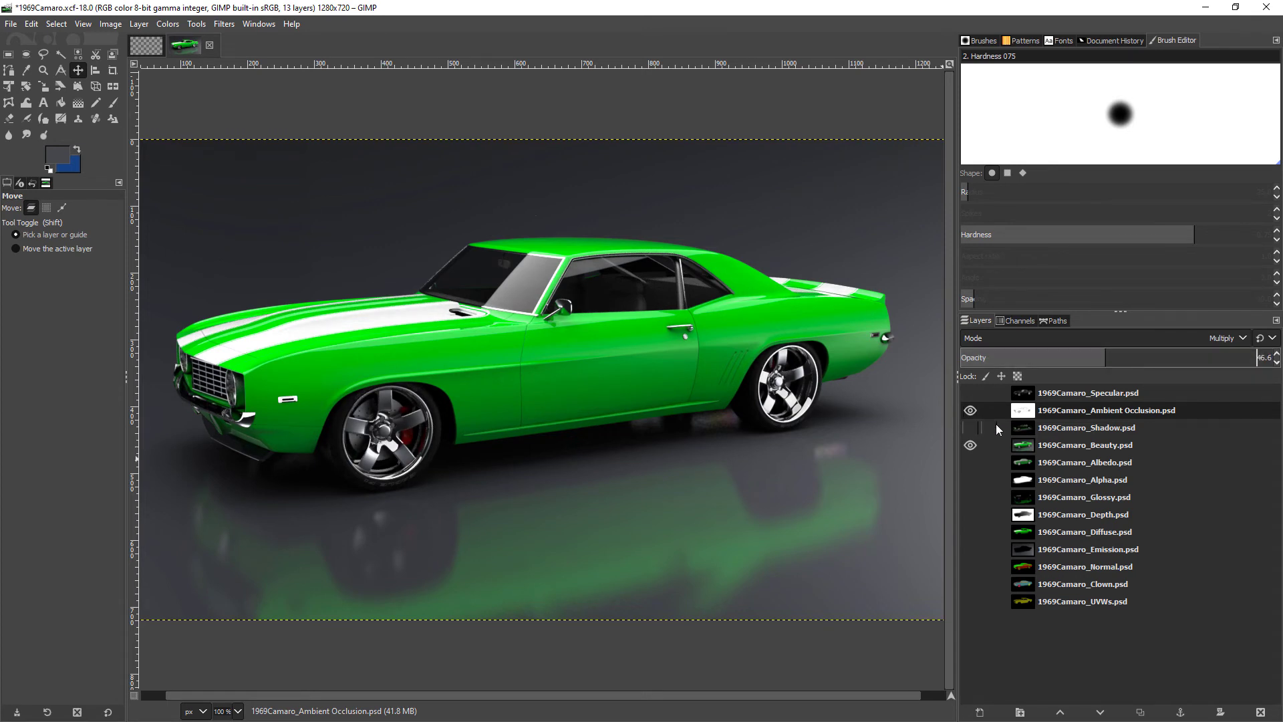
# - Hide Ambient Occlusion and show the Addition-mode Specular layer at about 60.9% opacity
pyautogui.click(971, 410)
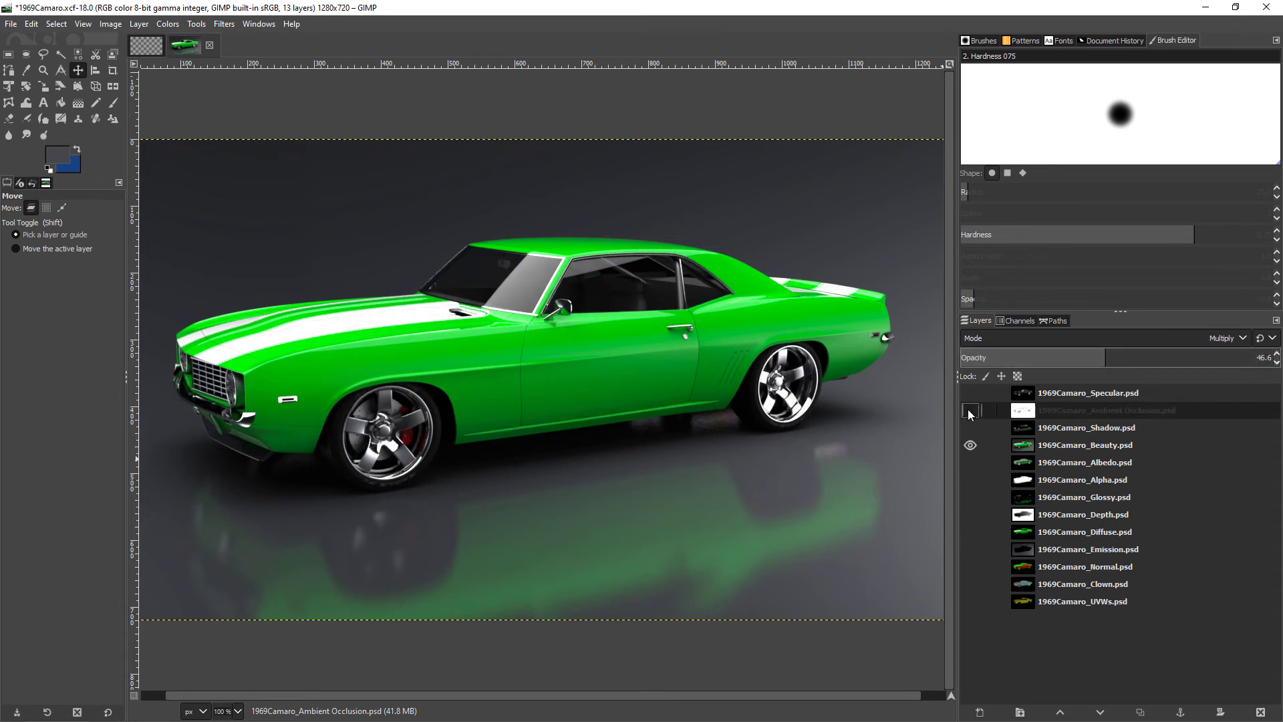
pyautogui.click(1060, 393)
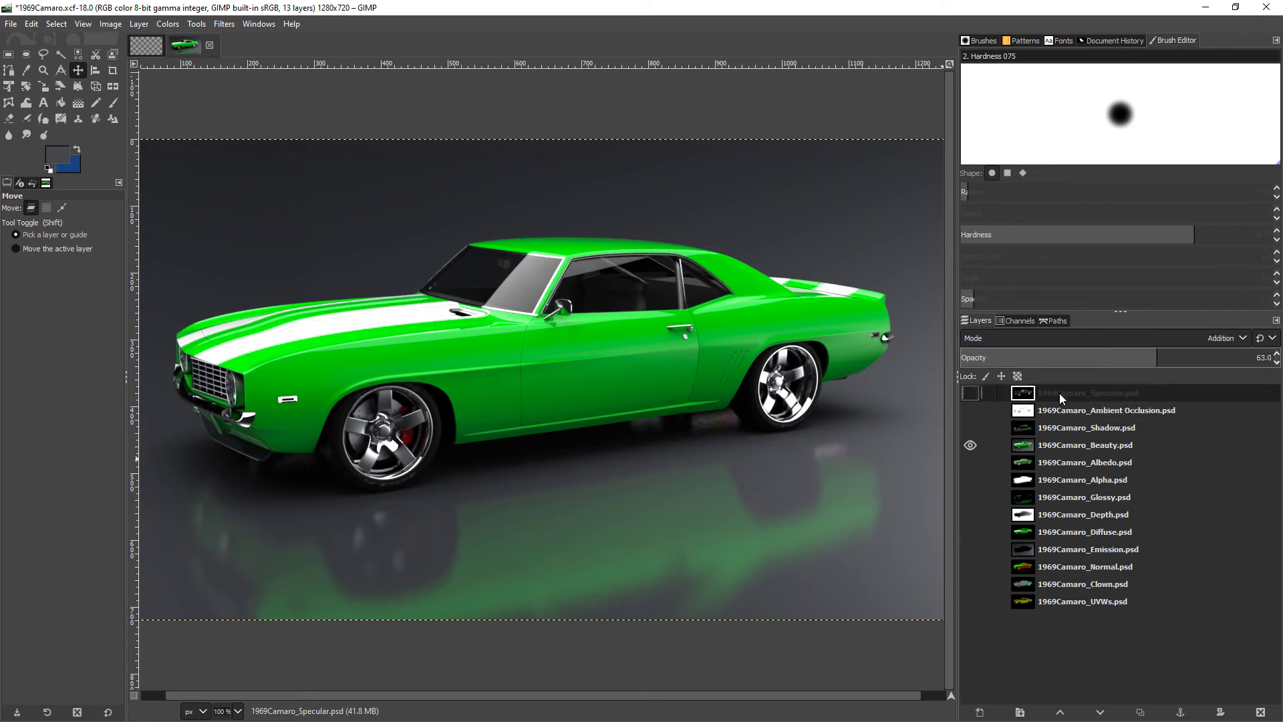
pyautogui.click(970, 394)
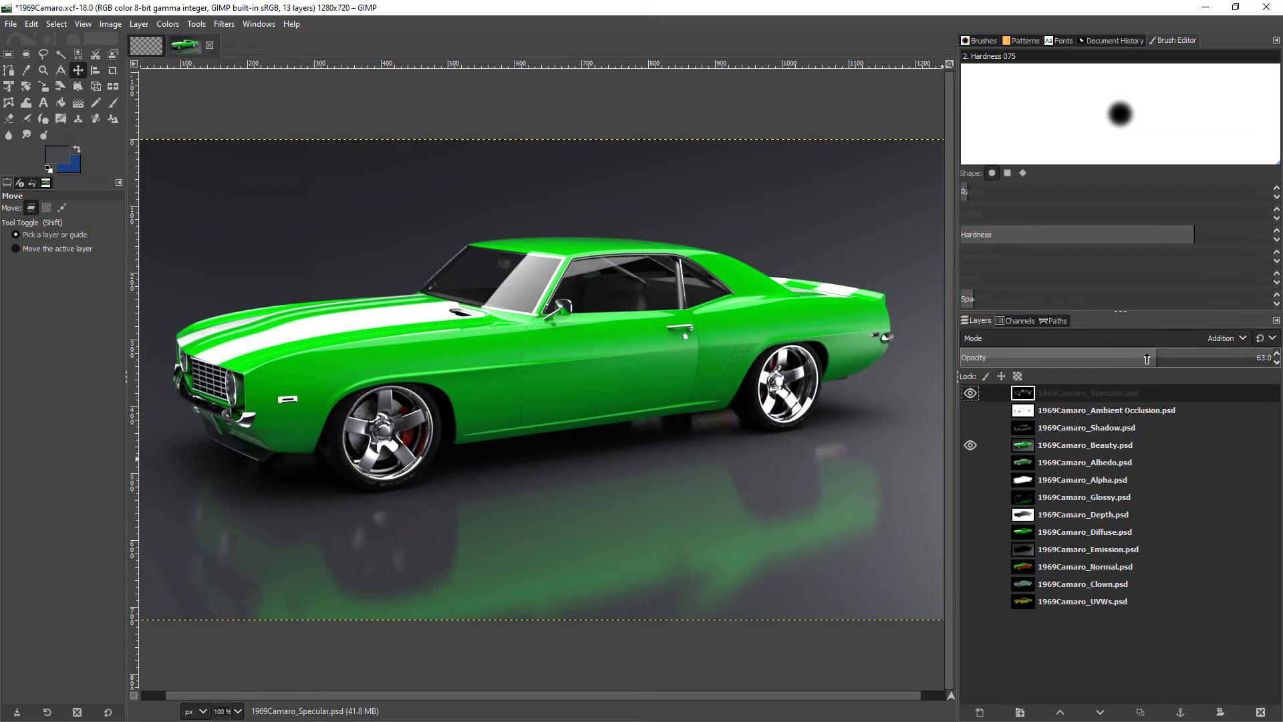
pyautogui.moveTo(1144, 361)
pyautogui.mouseDown()
pyautogui.moveTo(926, 354)
pyautogui.moveTo(1268, 366)
pyautogui.moveTo(970, 367)
pyautogui.moveTo(1278, 361)
pyautogui.moveTo(966, 354)
pyautogui.moveTo(1243, 355)
pyautogui.moveTo(1150, 354)
pyautogui.mouseUp()
# - Switch the Specular layer to Hard light, adjust its opacity, then hide it and select Beauty
pyautogui.click(1168, 341)
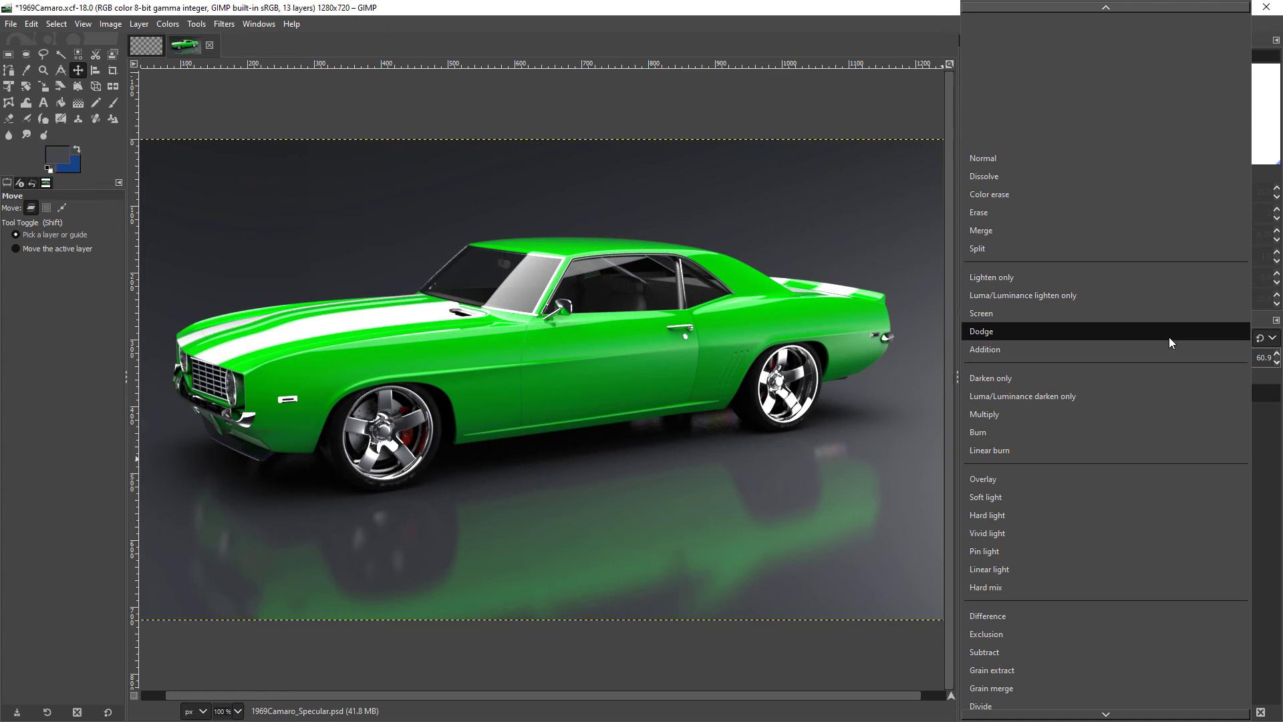
pyautogui.click(1129, 515)
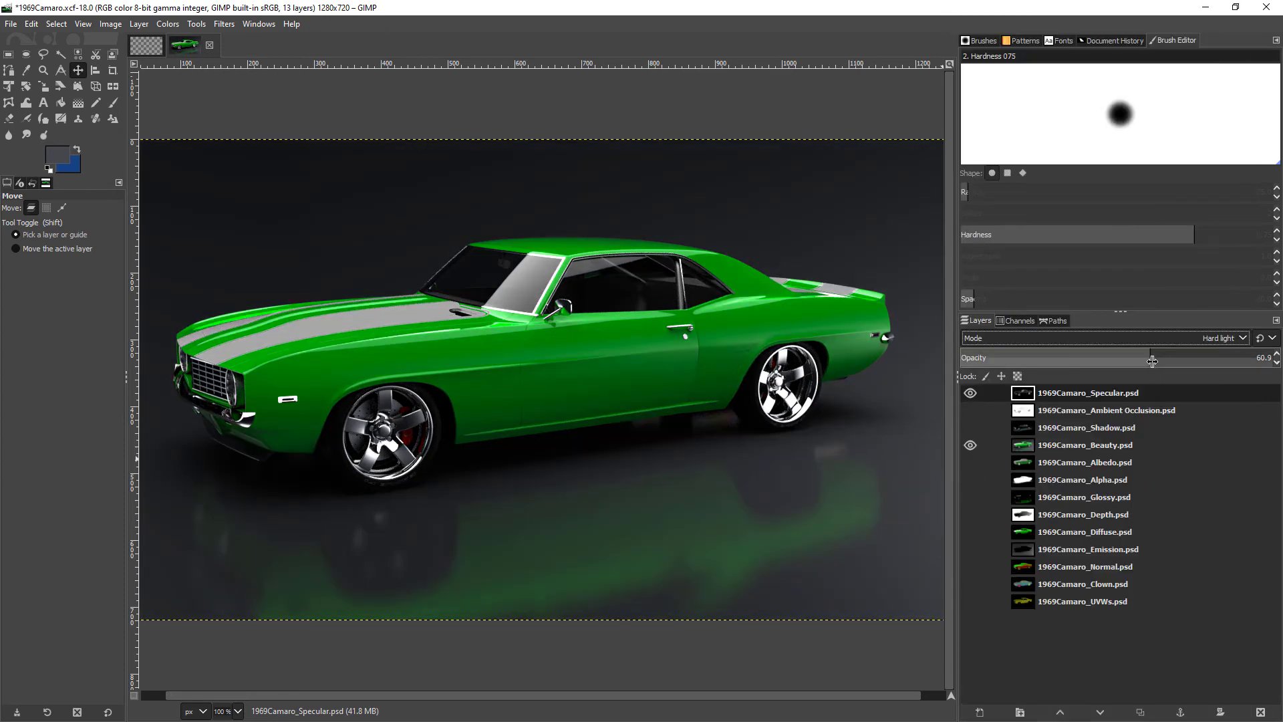
pyautogui.moveTo(1152, 361); pyautogui.dragTo(601, 327)
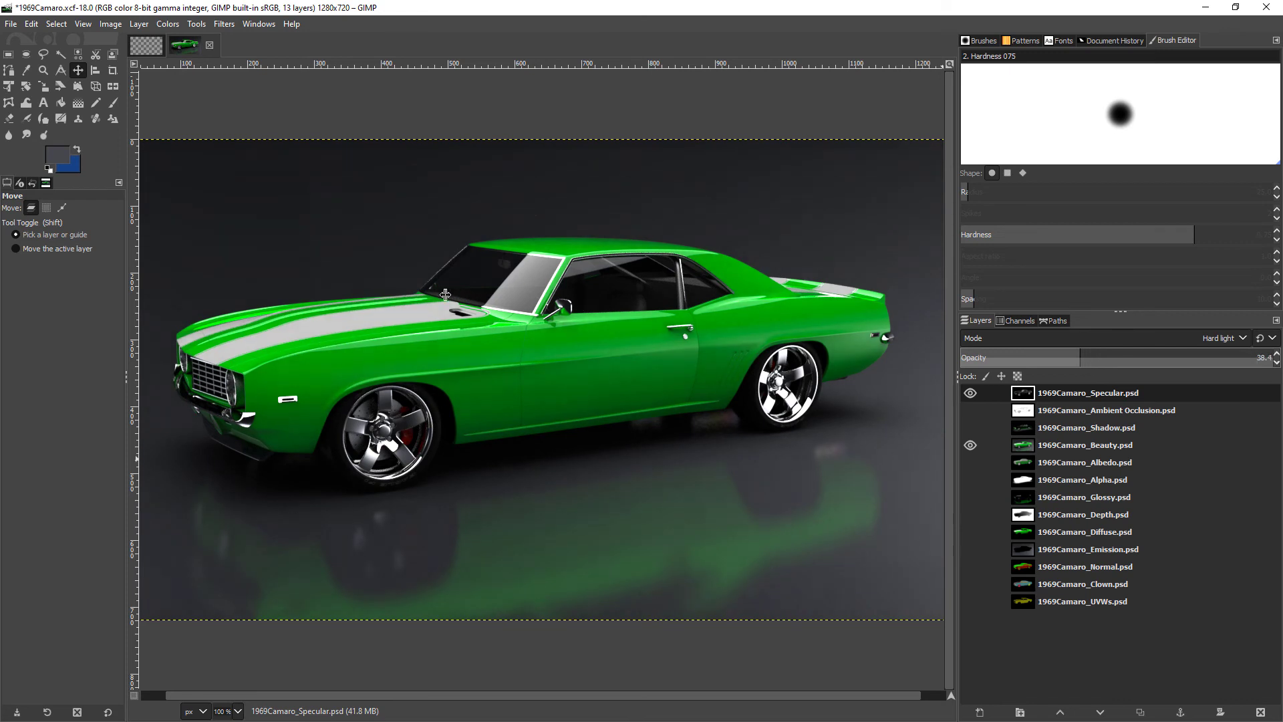
pyautogui.click(1232, 334)
pyautogui.click(971, 392)
pyautogui.click(1046, 447)
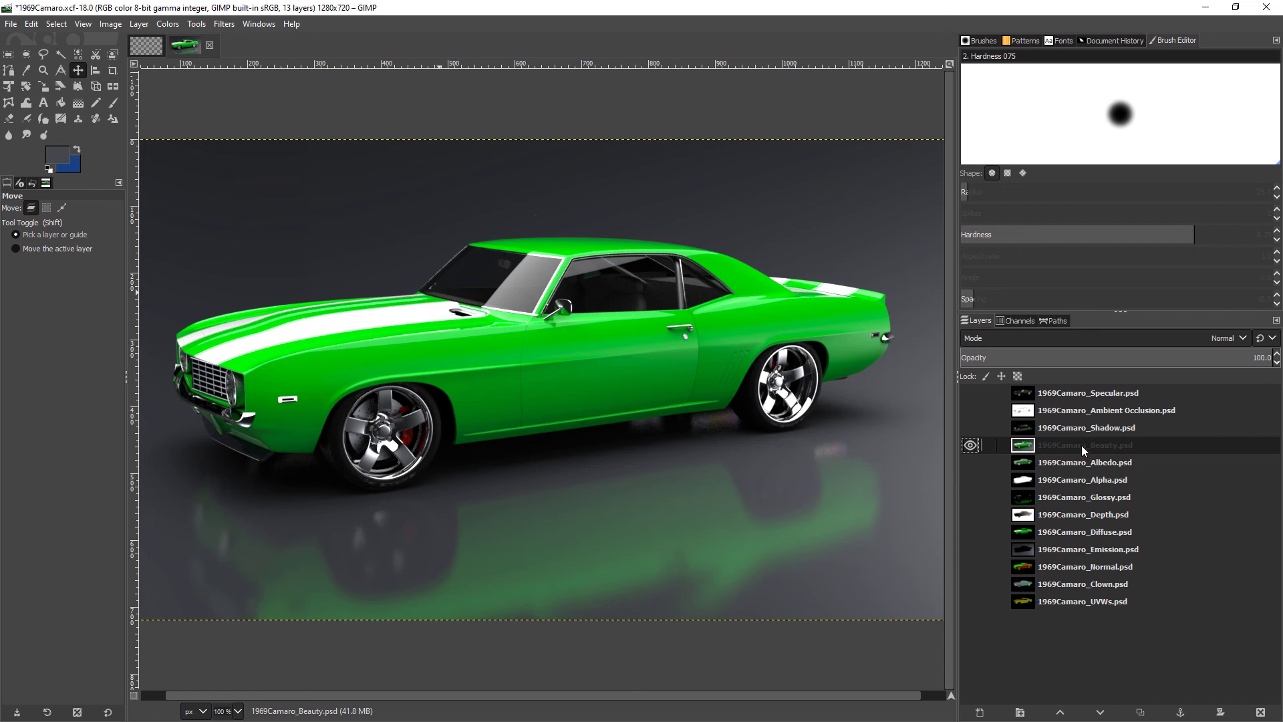
# - Make the Shadow, Ambient Occlusion and Specular layers visible again
pyautogui.click(970, 428)
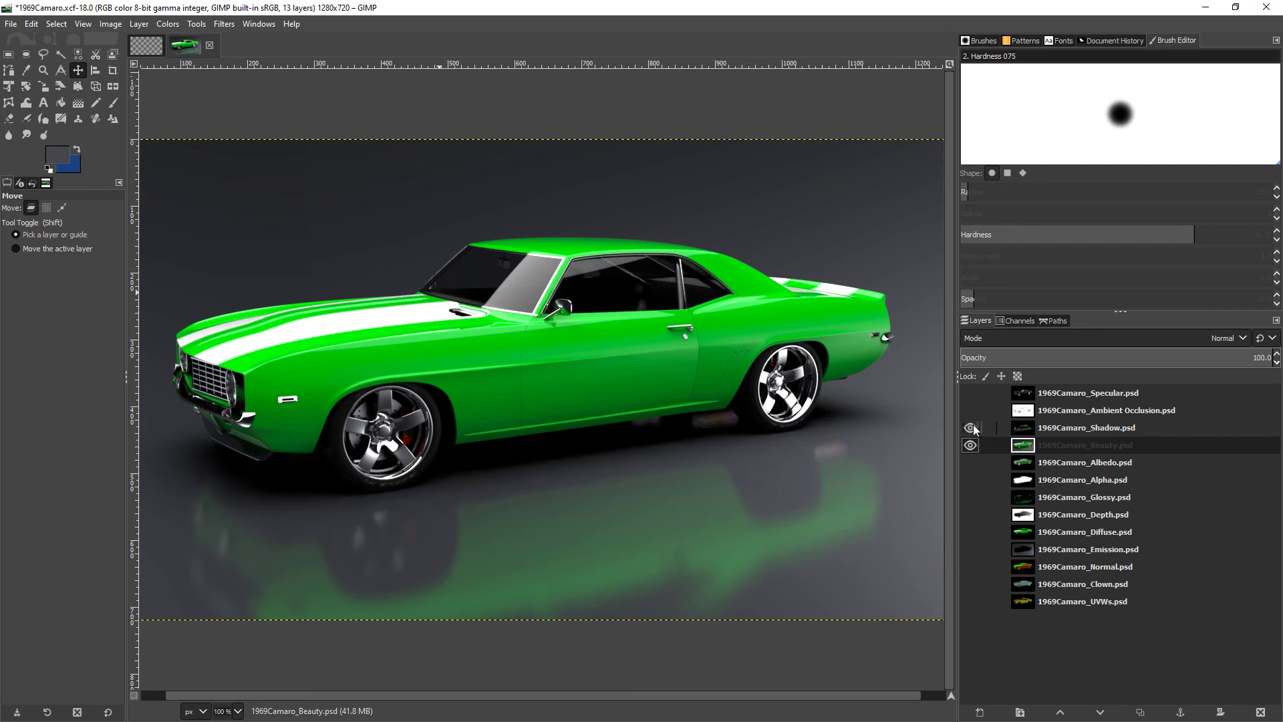
pyautogui.click(970, 410)
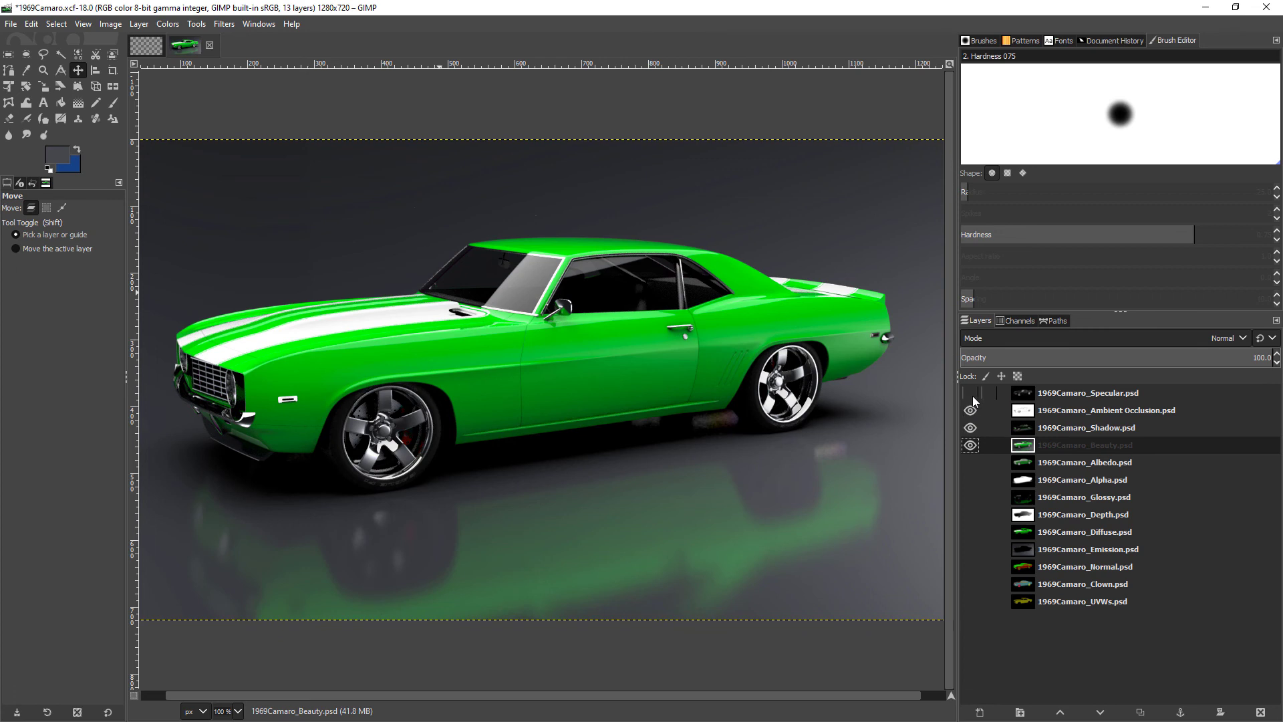
pyautogui.click(972, 396)
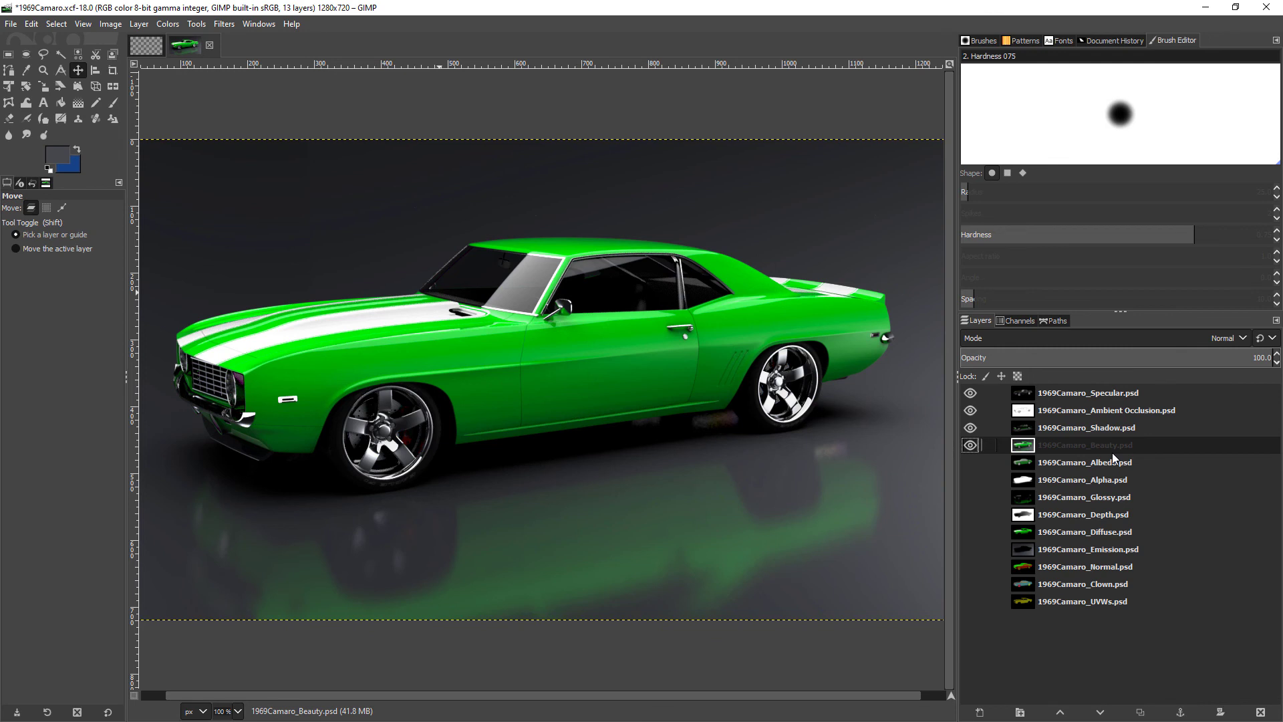
# - Set the Shadow layer's opacity to 58.5
pyautogui.click(1139, 427)
pyautogui.moveTo(1020, 362)
pyautogui.mouseDown()
pyautogui.moveTo(1140, 365)
pyautogui.moveTo(995, 356)
pyautogui.mouseUp()
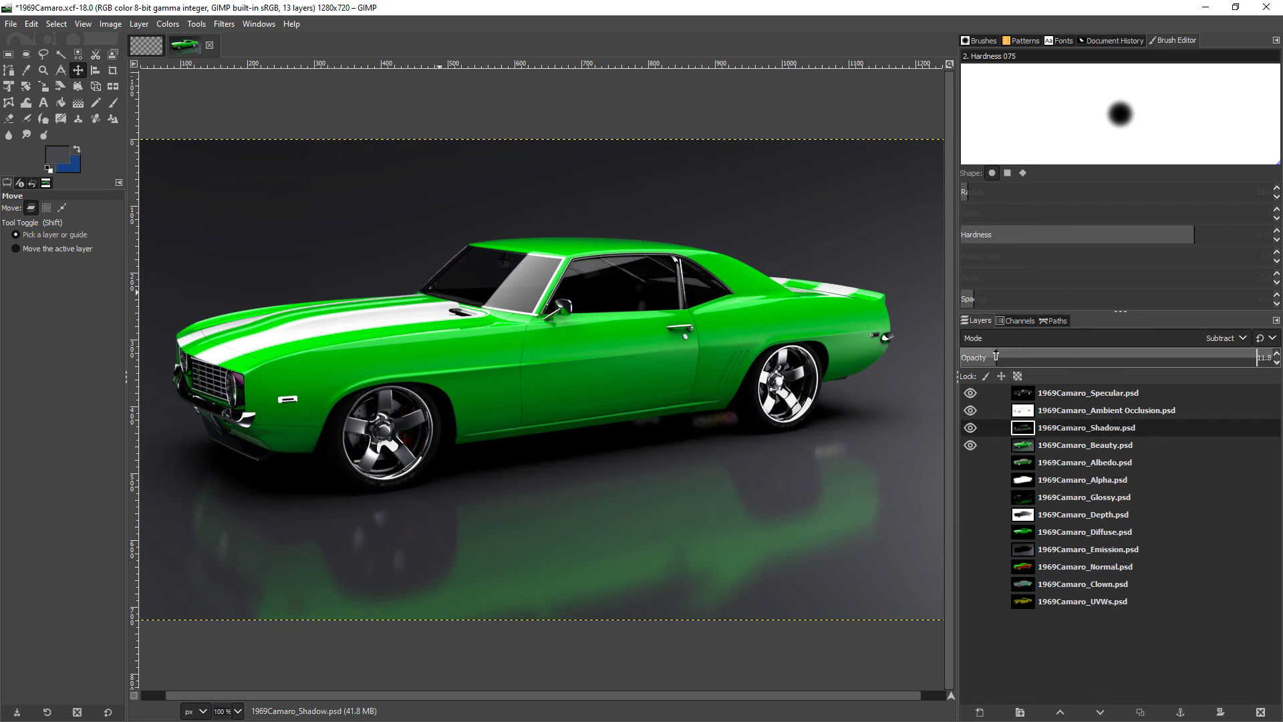
pyautogui.click(1055, 409)
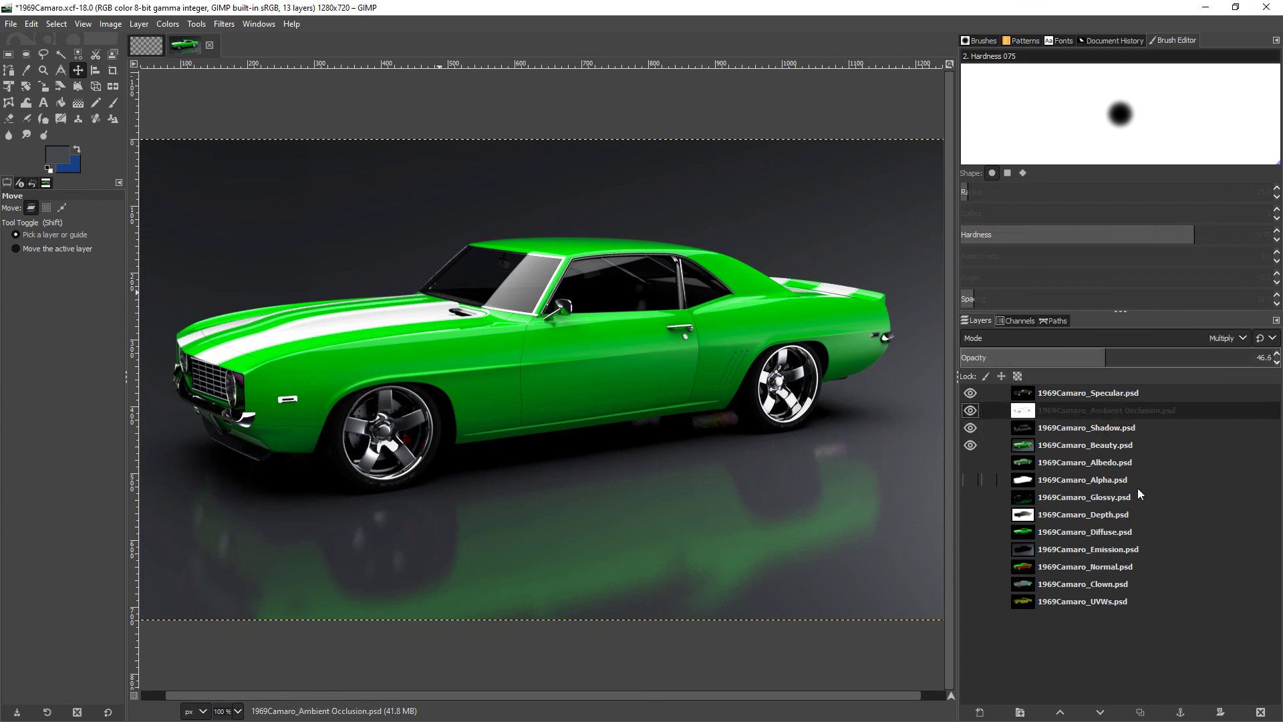